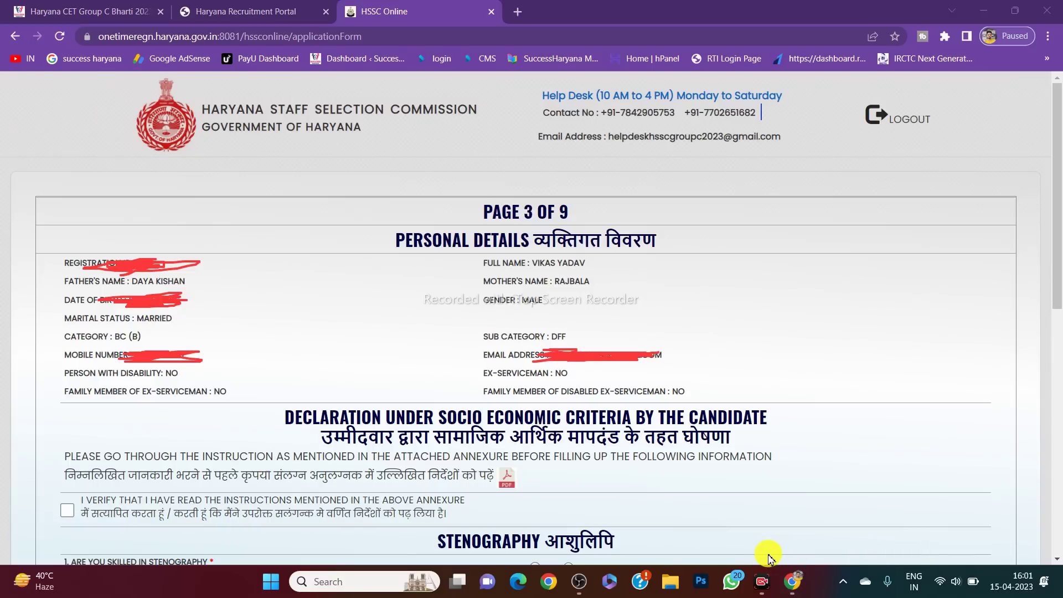
- Review the candidate's personal details on page 3, including category, sub category, disability, ex-serviceman and family-member status
drag(37, 228, 91, 329)
drag(174, 363, 273, 404)
drag(329, 195, 795, 403)
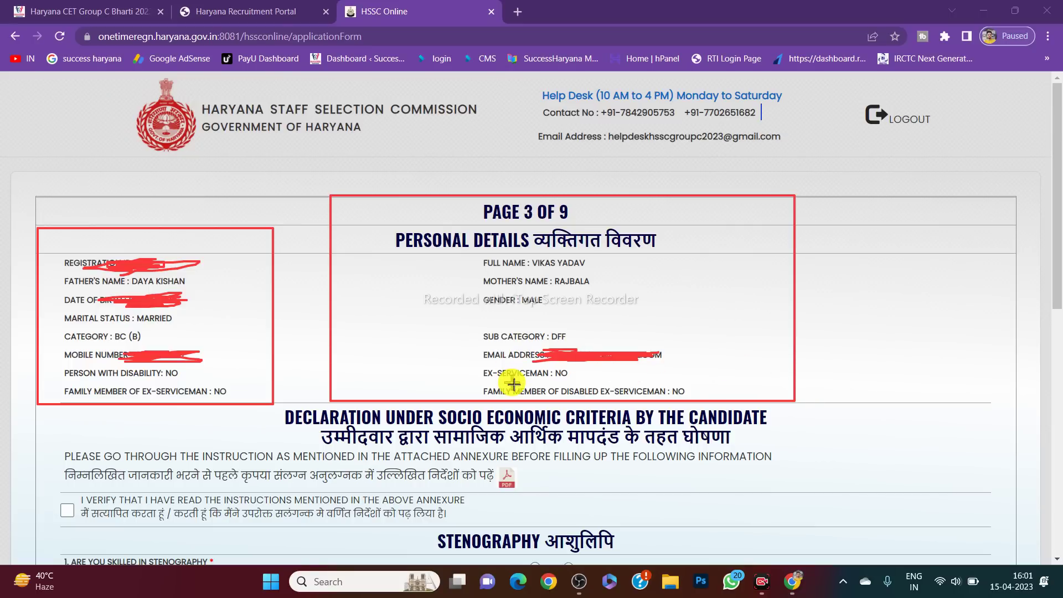
drag(57, 325, 167, 347)
drag(467, 319, 622, 344)
drag(468, 363, 608, 380)
drag(462, 378, 721, 398)
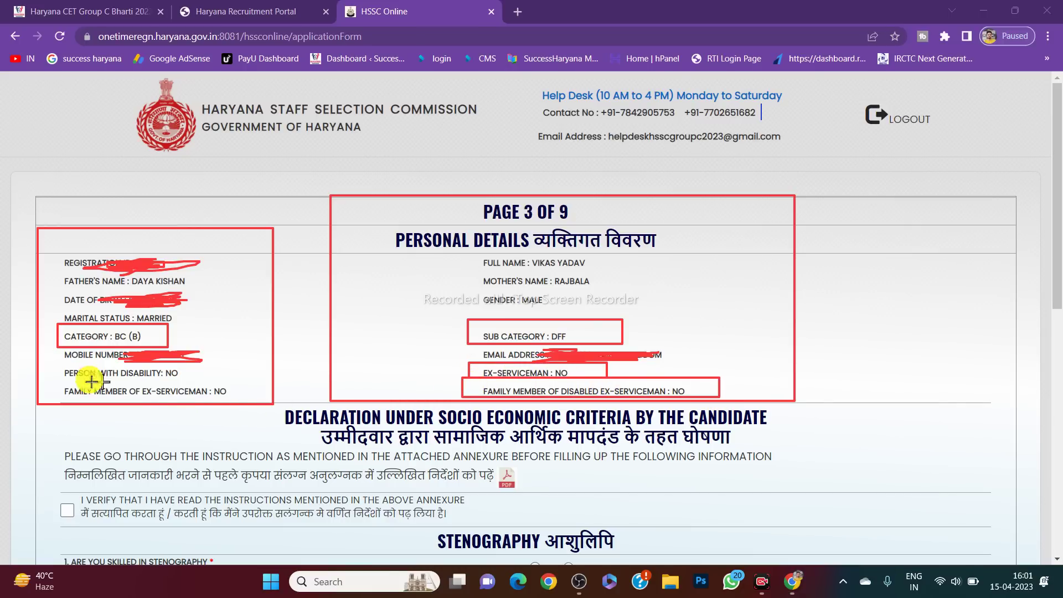
drag(52, 364, 217, 382)
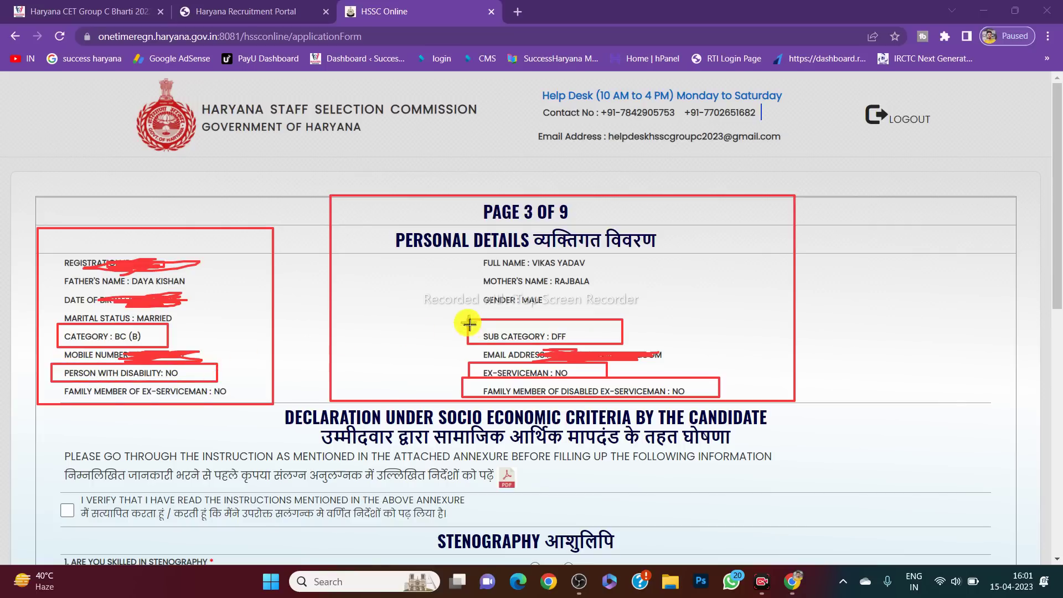
drag(472, 239, 654, 317)
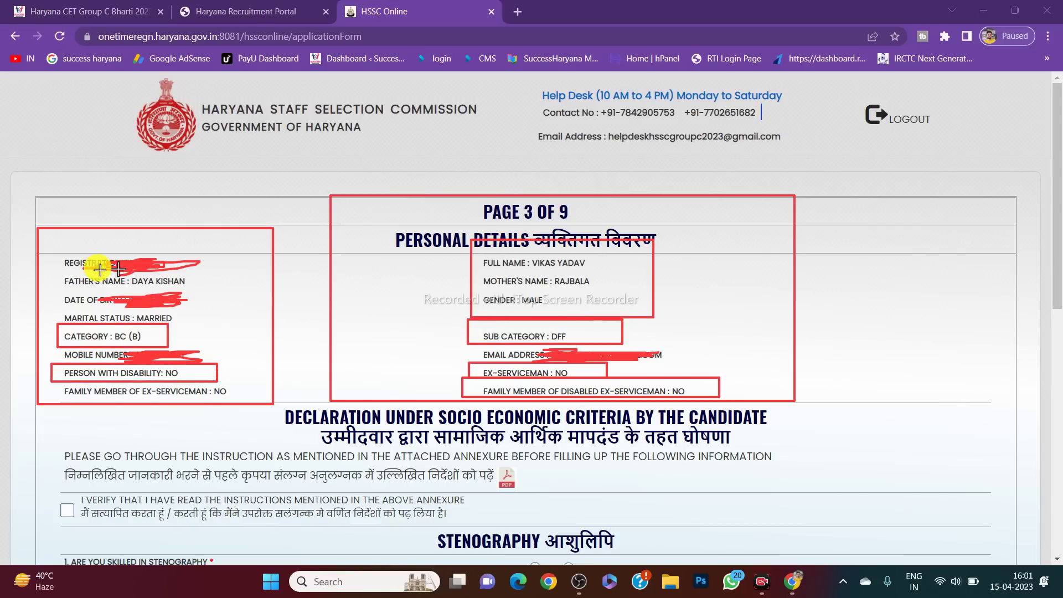
drag(54, 253, 233, 329)
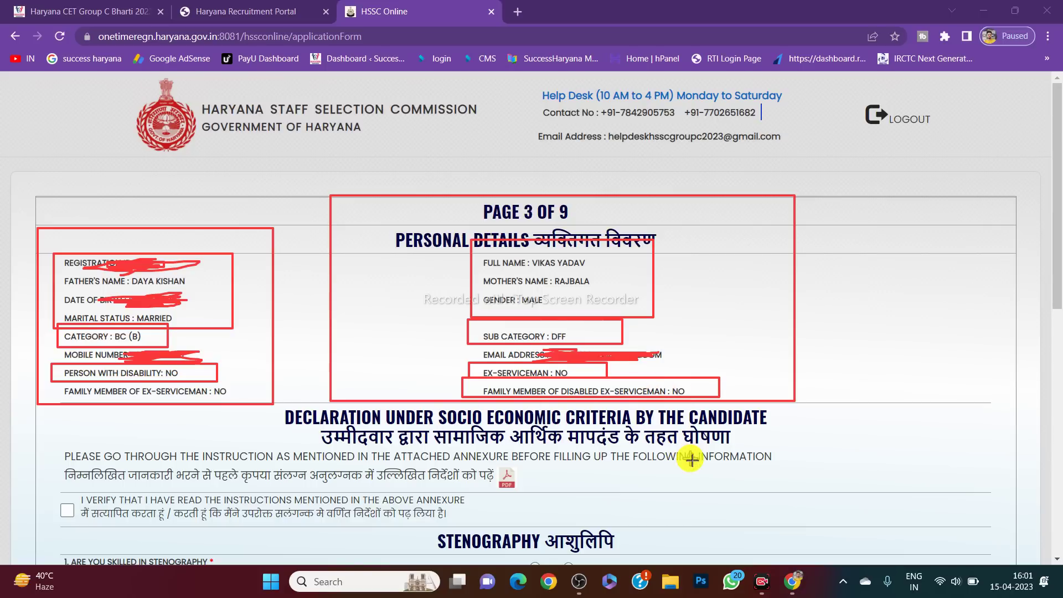
- Verify that the annexure instructions have been read and answer Yes to the question about a family member in regular government employment
drag(44, 491, 106, 532)
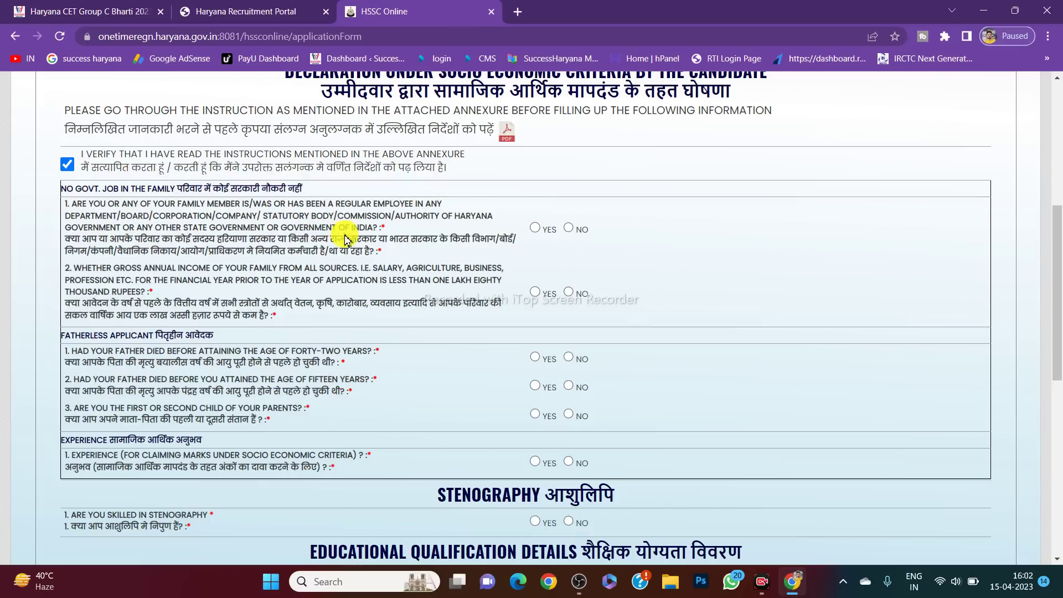
click(535, 228)
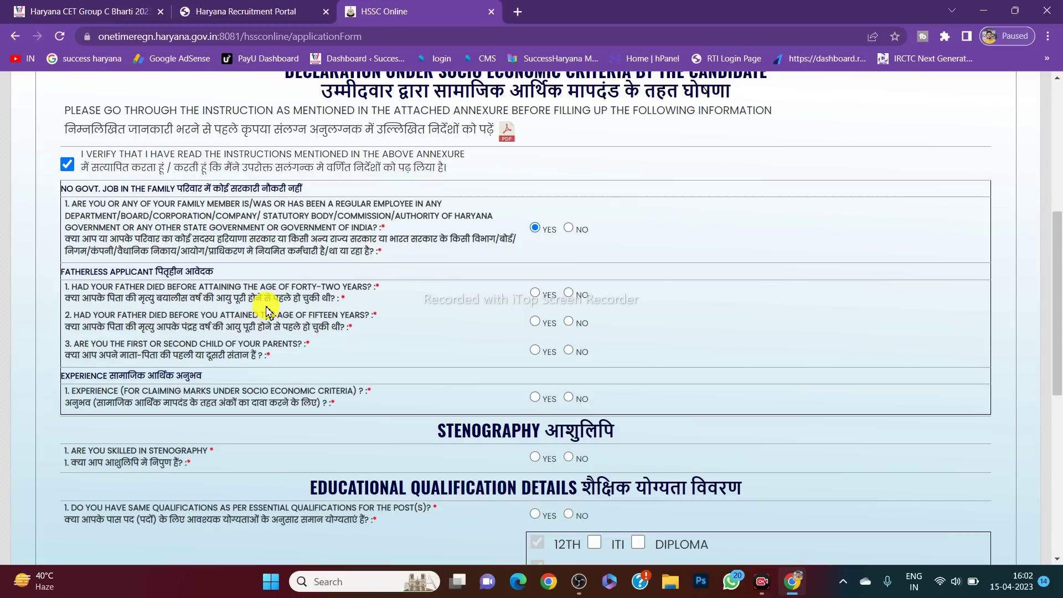
- Answer No to the three fatherless applicant questions, the socio-economic experience question and the stenography skill question
click(568, 295)
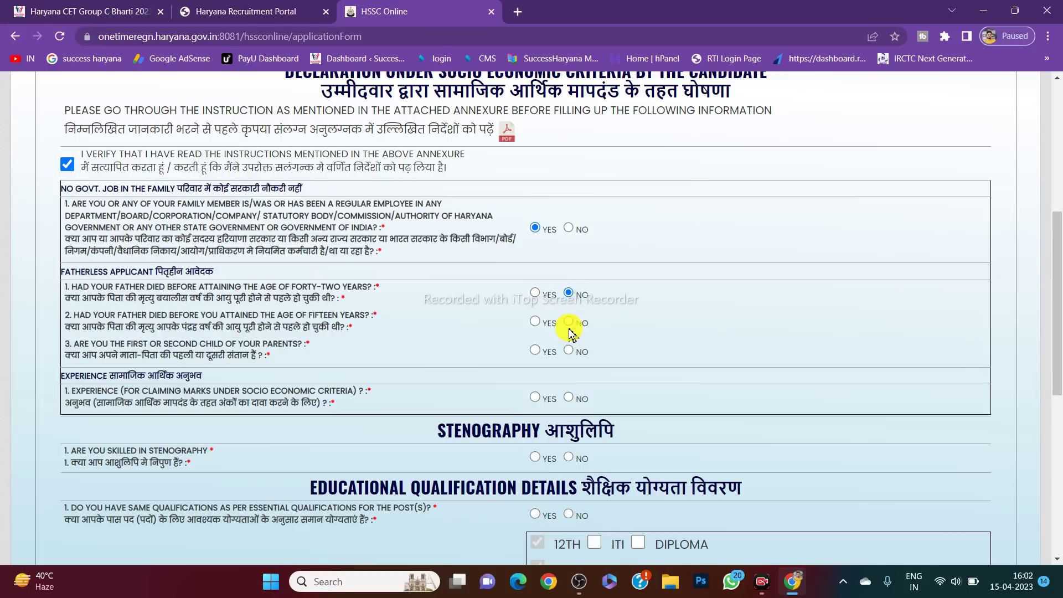
click(570, 323)
click(567, 355)
click(568, 398)
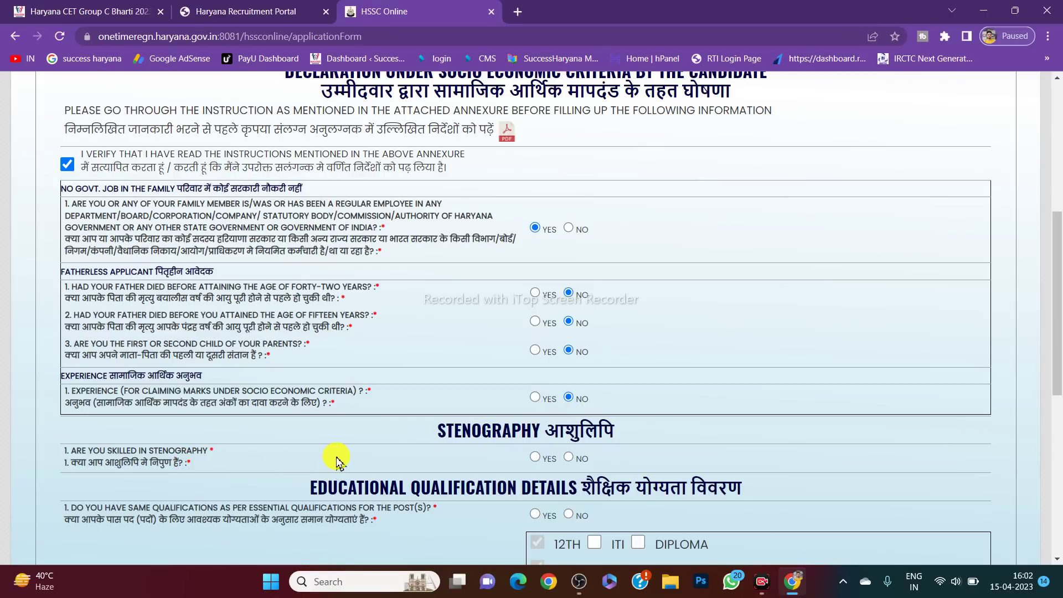
click(568, 459)
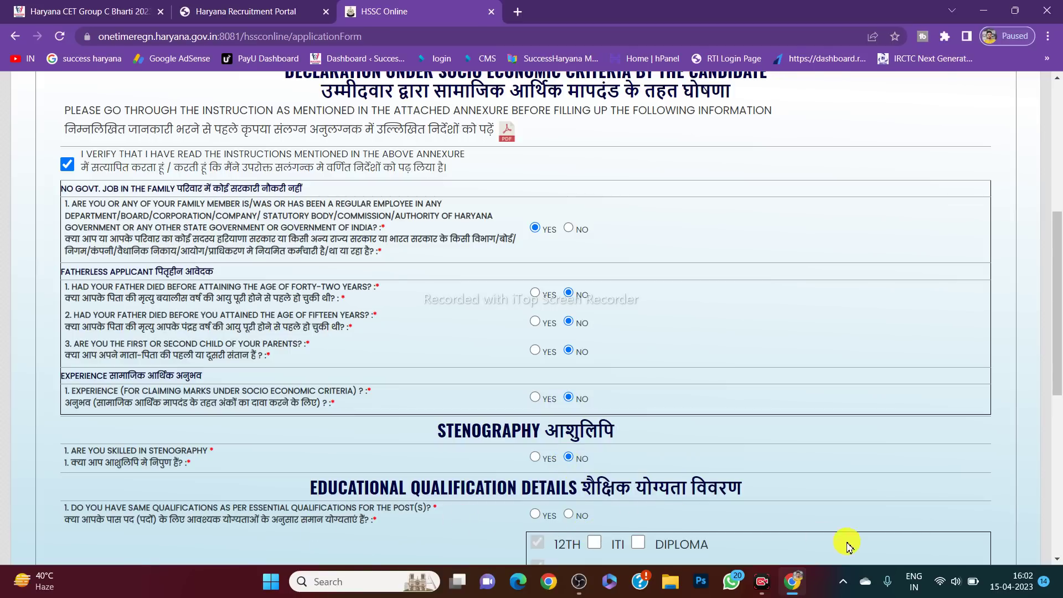
- Examine the educational qualification section, including the same-qualifications question and the ITI, Diploma and Post Graduation choices
scroll(914, 554, down, 6)
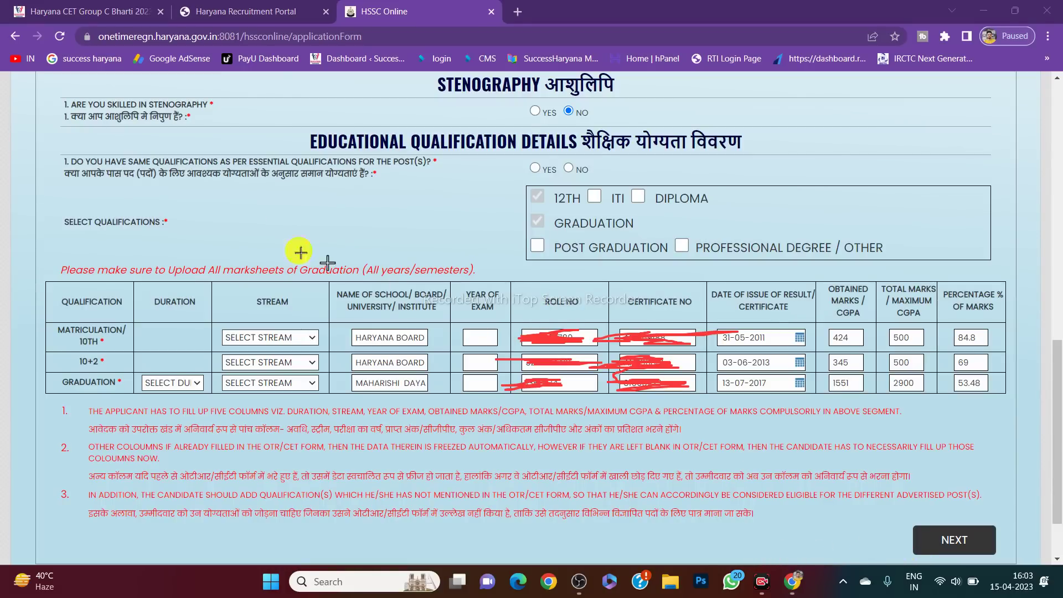
drag(40, 149, 187, 488)
mouse_move(317, 546)
mouse_down()
mouse_move(1012, 534)
mouse_move(1028, 545)
mouse_up()
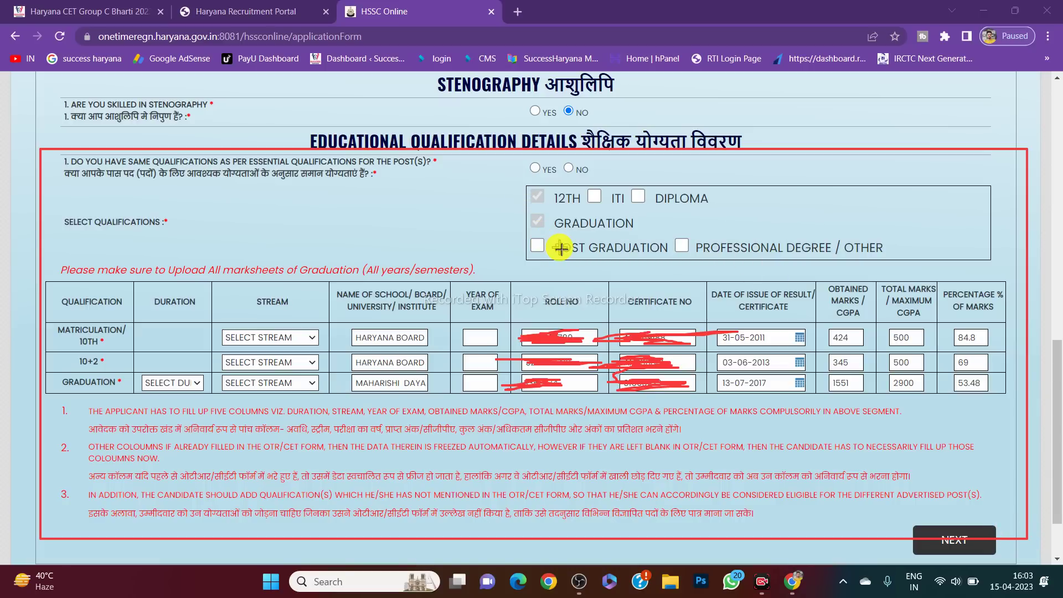
mouse_move(514, 227)
mouse_down()
mouse_move(578, 260)
mouse_move(650, 260)
mouse_up()
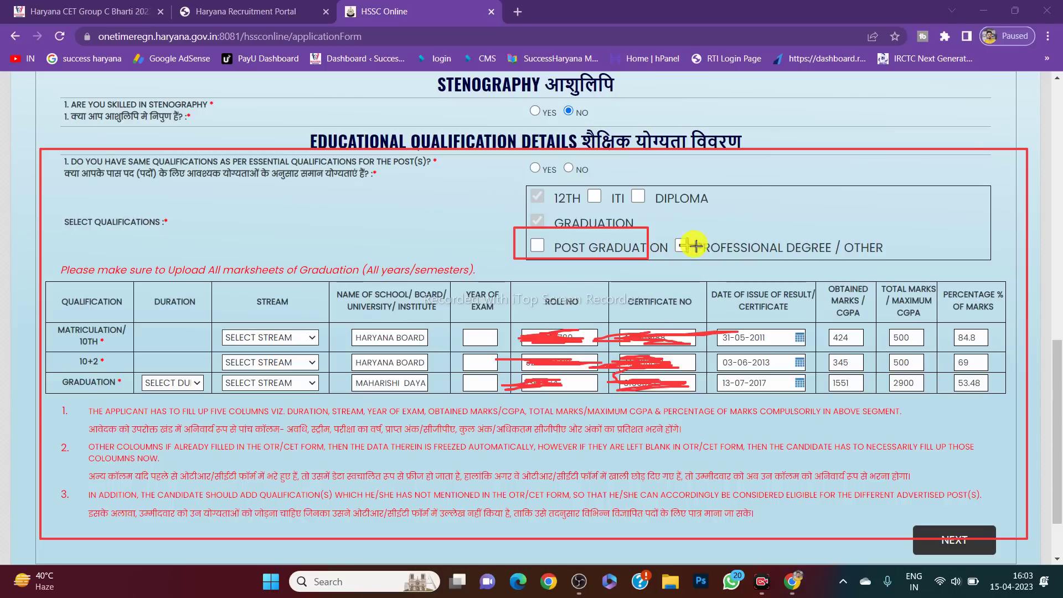
drag(628, 184, 718, 213)
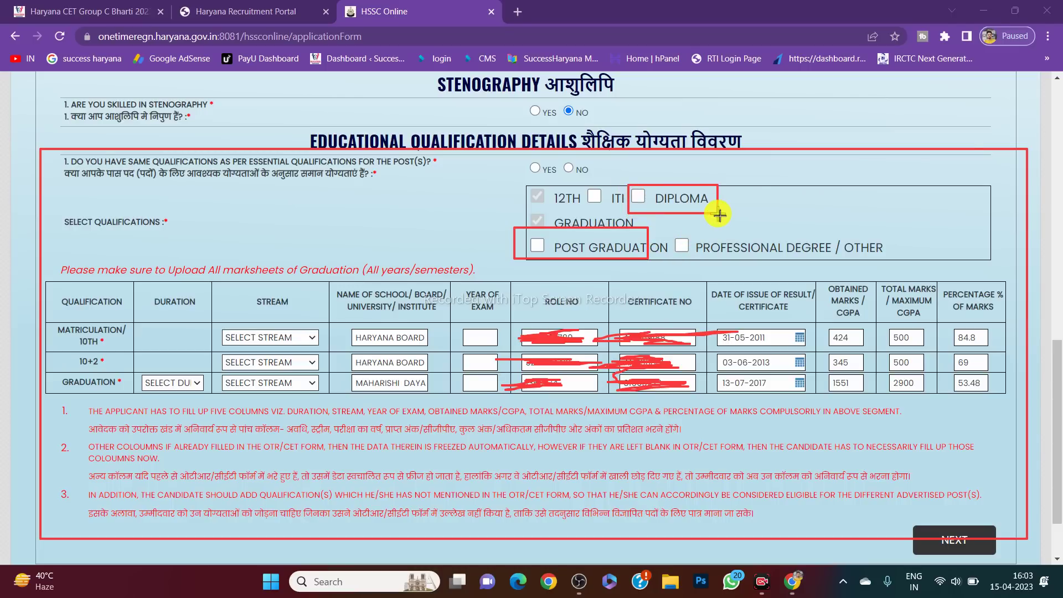
drag(568, 174, 623, 212)
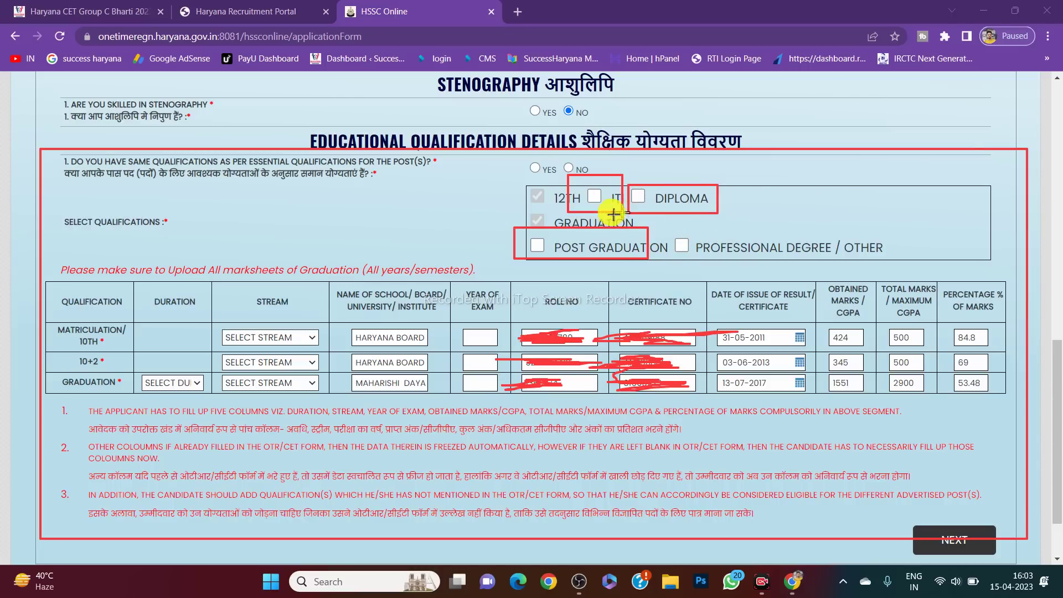
mouse_move(36, 145)
mouse_down()
mouse_move(146, 176)
mouse_move(438, 186)
mouse_up()
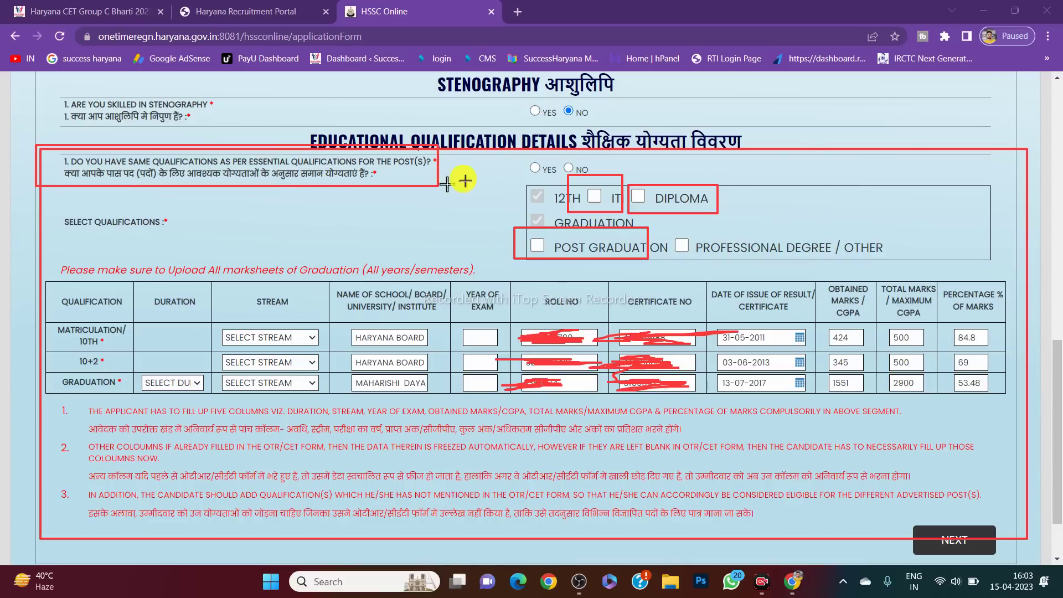
drag(508, 150, 562, 182)
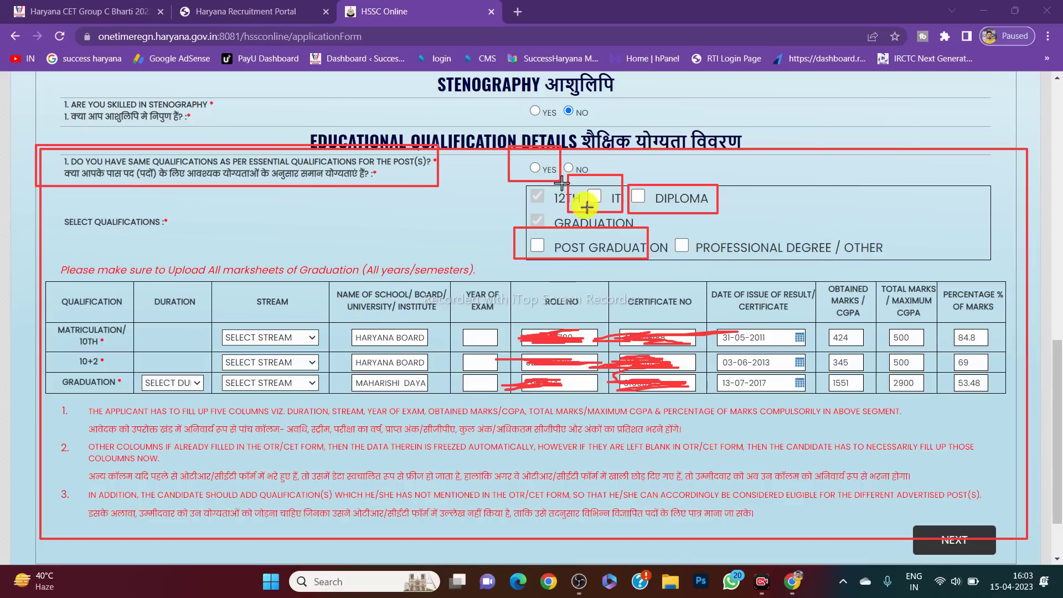
- Check the qualification table's roll number, certificate number, issue date, marks, percentage, duration and stream columns
mouse_move(451, 276)
mouse_down()
mouse_move(491, 387)
mouse_move(1026, 412)
mouse_up()
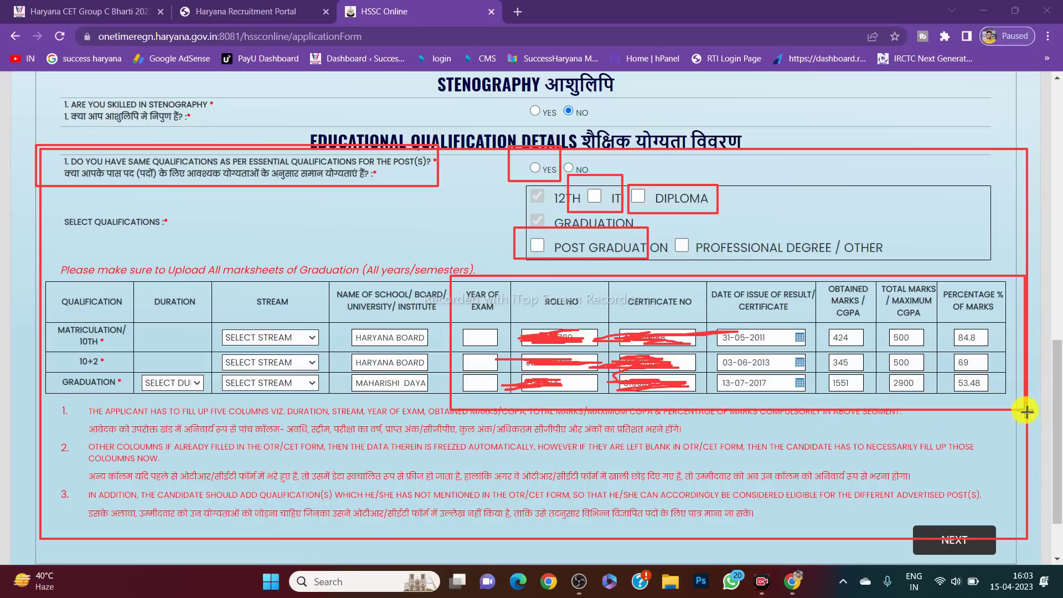
mouse_move(516, 293)
mouse_down()
mouse_move(521, 341)
mouse_move(611, 396)
mouse_up()
mouse_move(611, 273)
mouse_down()
mouse_move(612, 346)
mouse_move(712, 407)
mouse_up()
drag(717, 288, 820, 399)
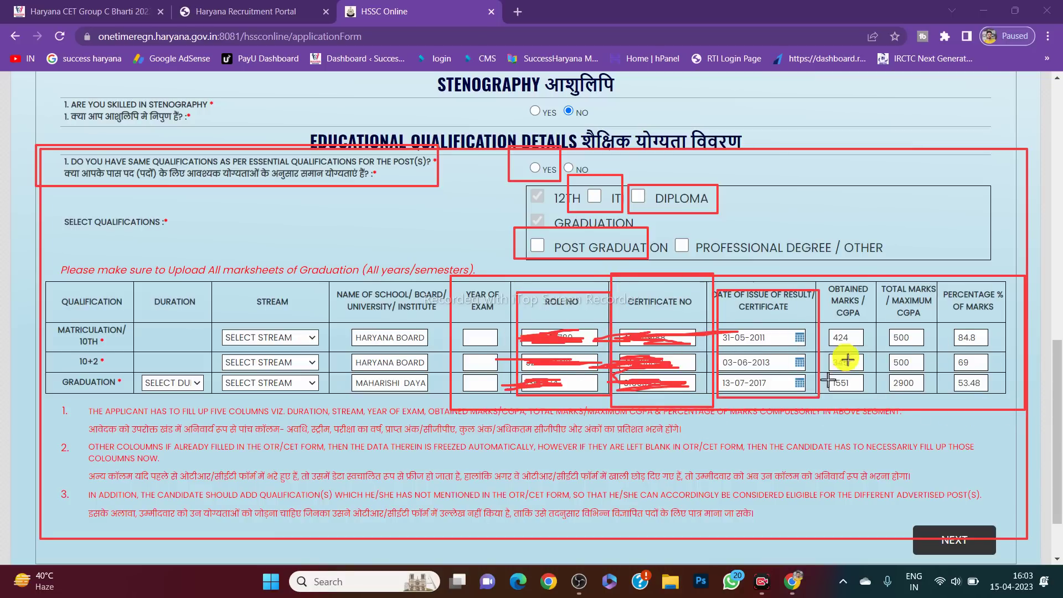
mouse_move(823, 275)
mouse_down()
mouse_move(833, 376)
mouse_move(879, 400)
mouse_up()
mouse_move(948, 280)
mouse_down()
mouse_move(1009, 409)
mouse_move(1002, 399)
mouse_up()
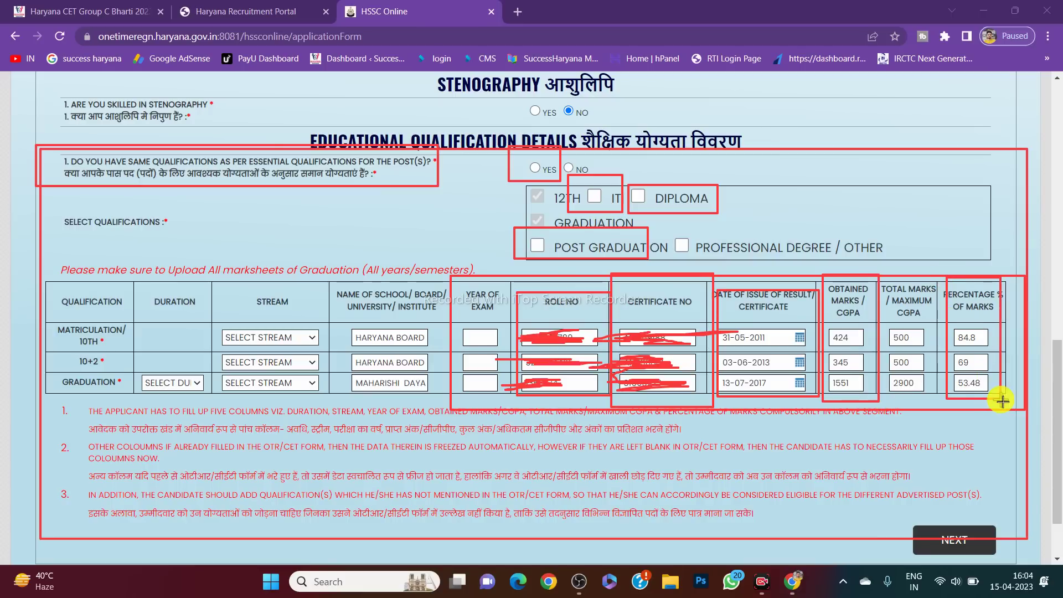
mouse_move(125, 279)
mouse_down()
mouse_move(330, 407)
mouse_move(427, 415)
mouse_move(328, 403)
mouse_up()
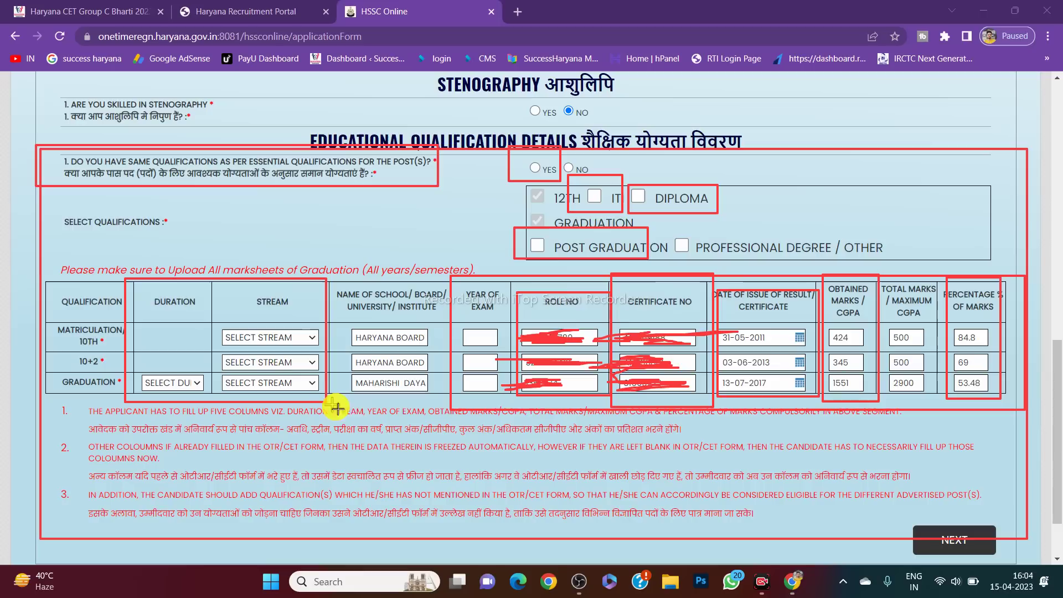
- Continue to page 4 and review the experience details table for essential qualifications, including its job nature column
click(919, 554)
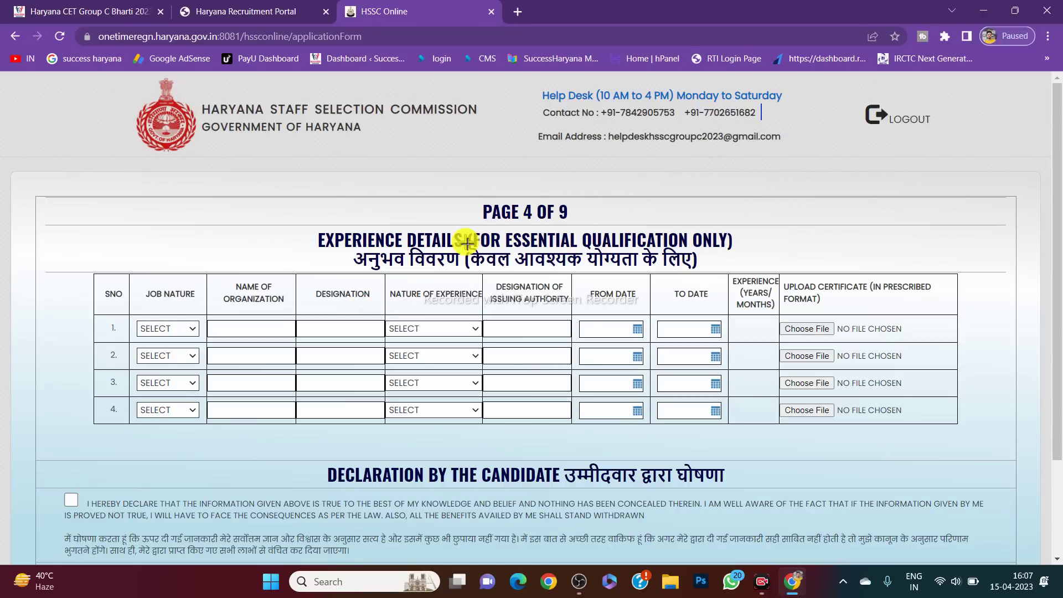
drag(460, 260, 484, 242)
drag(555, 274, 710, 272)
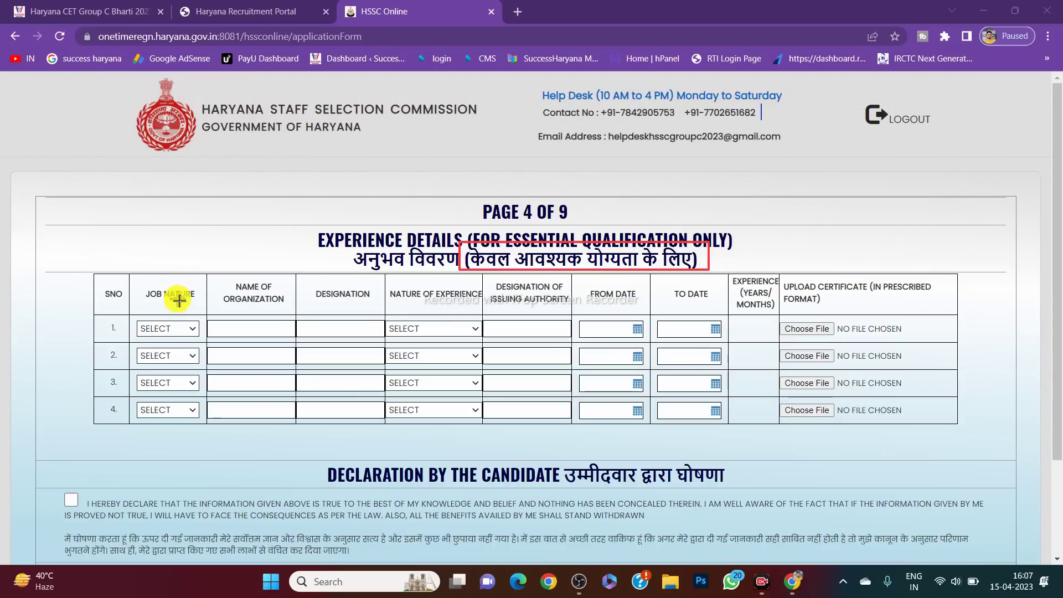
mouse_move(82, 266)
mouse_down()
mouse_move(230, 415)
mouse_move(979, 436)
mouse_up()
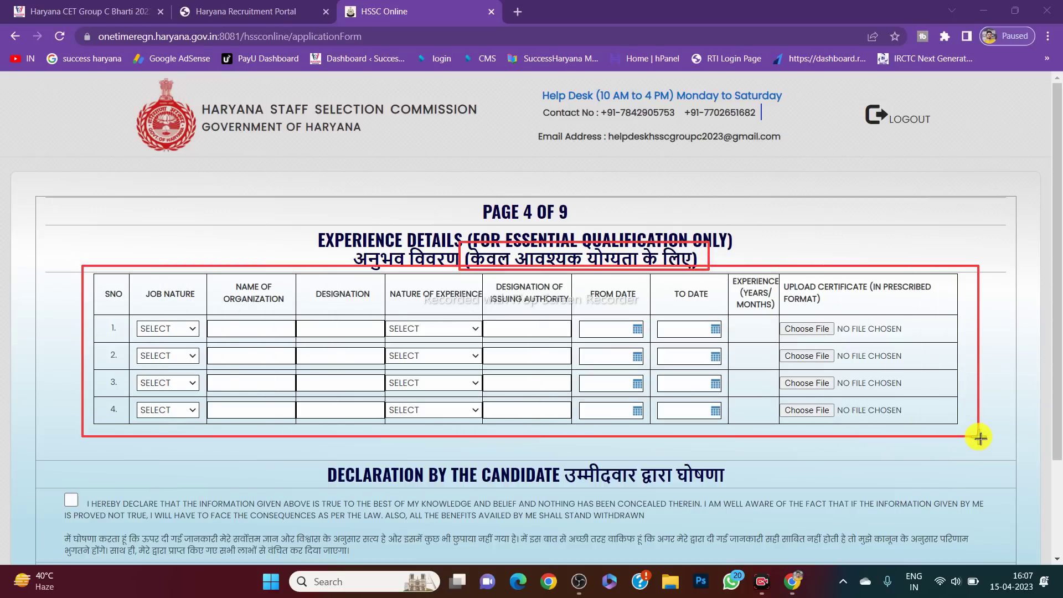
drag(110, 294, 194, 335)
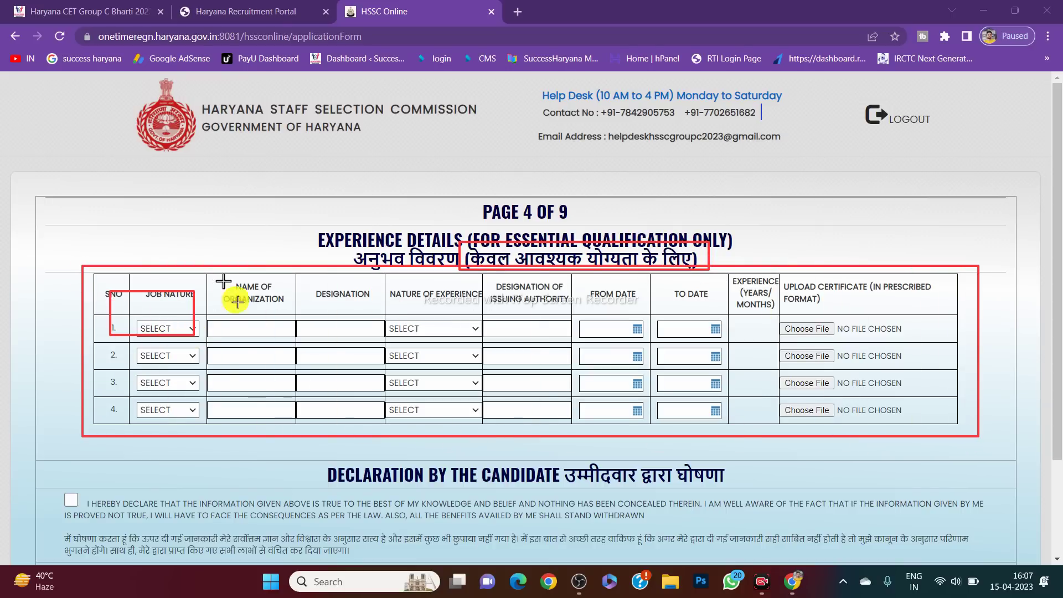
click(166, 329)
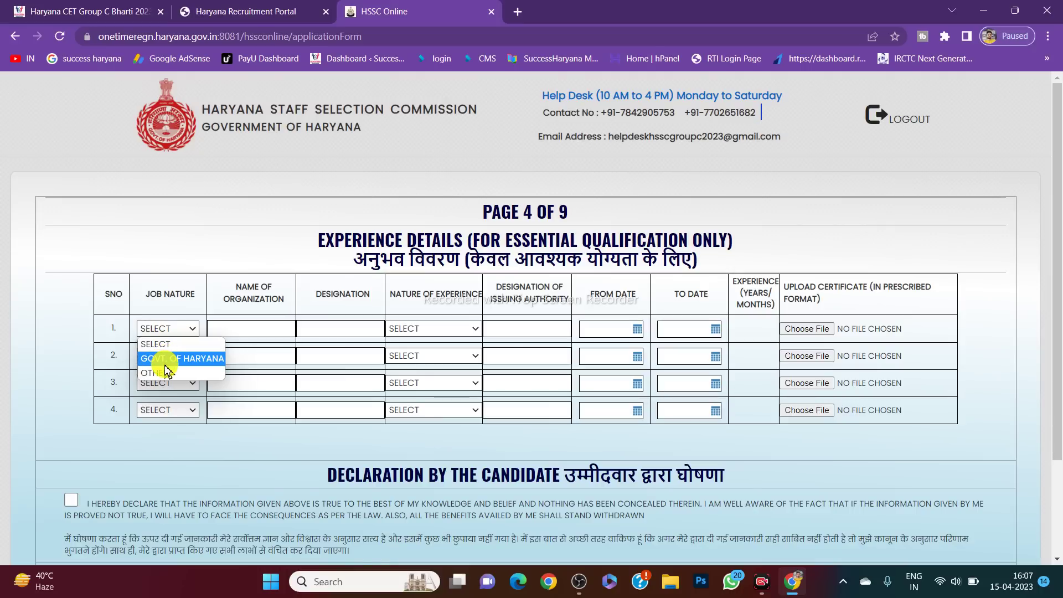
click(165, 359)
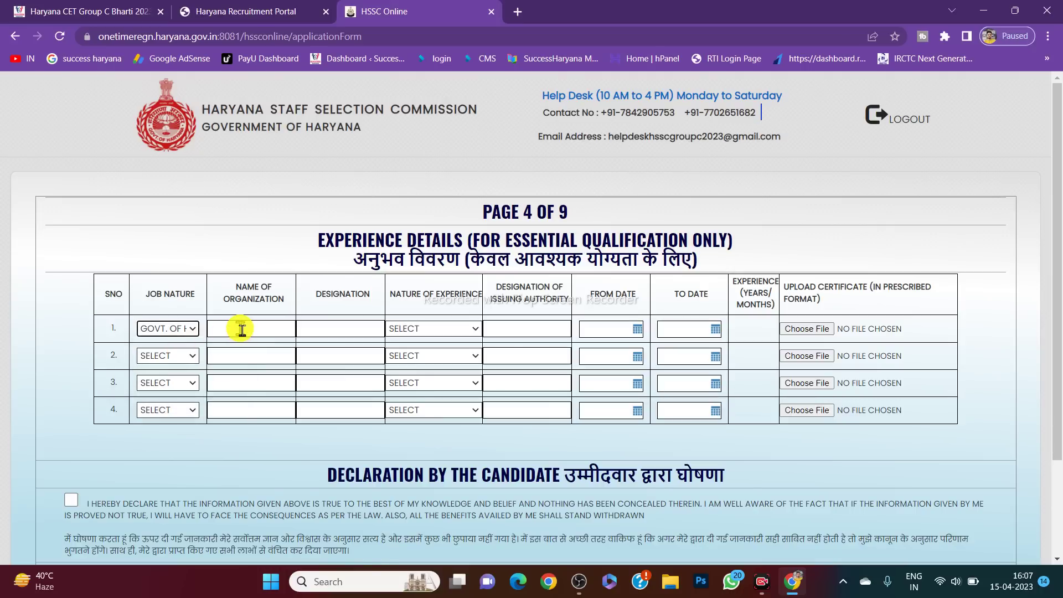
click(426, 332)
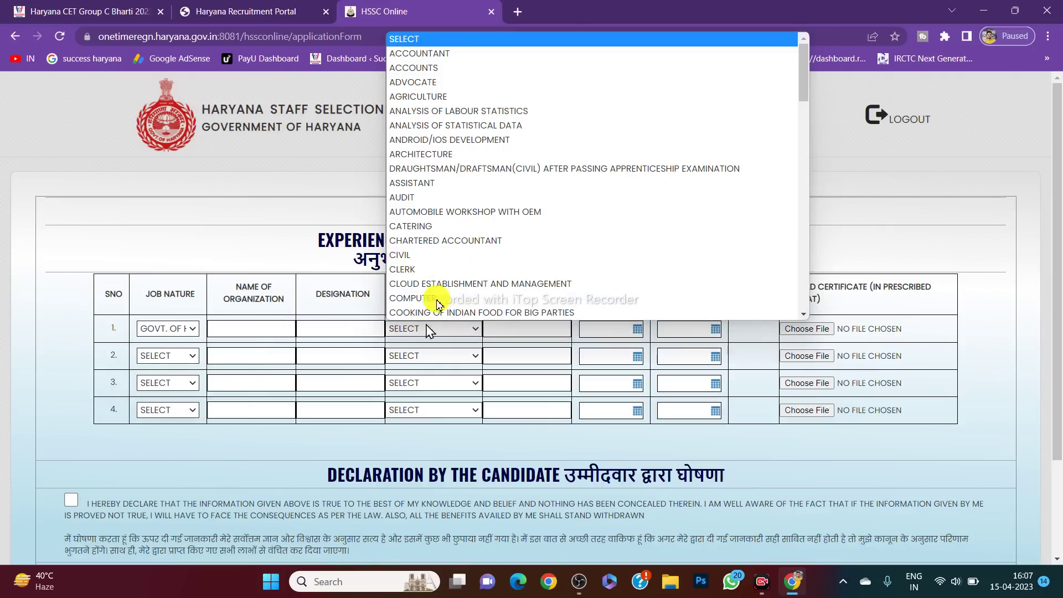
click(509, 336)
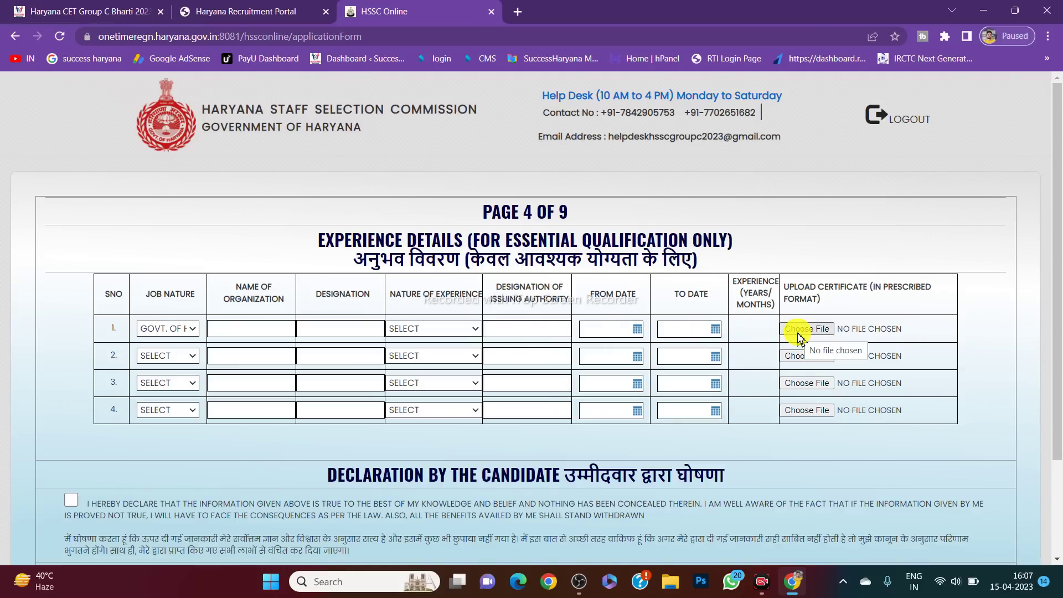
click(161, 331)
click(168, 347)
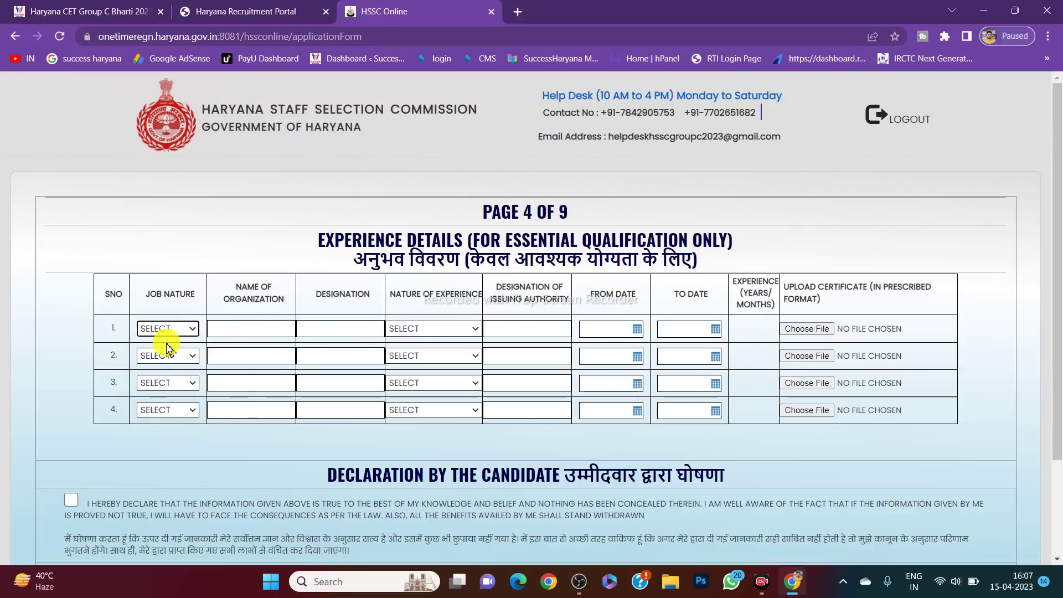
- Accept the candidate's declaration below the experience details table on page 4
click(70, 499)
scroll(386, 457, down, 2)
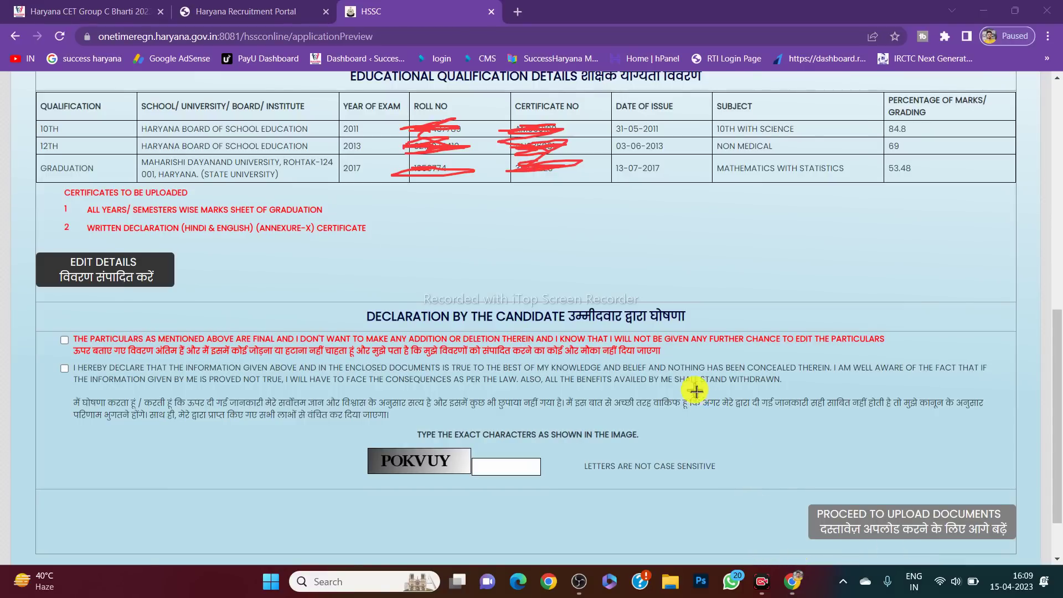
- Review the application preview's edit details option, listed qualifications, and the subjects shown for 10th and graduation
drag(35, 238, 183, 302)
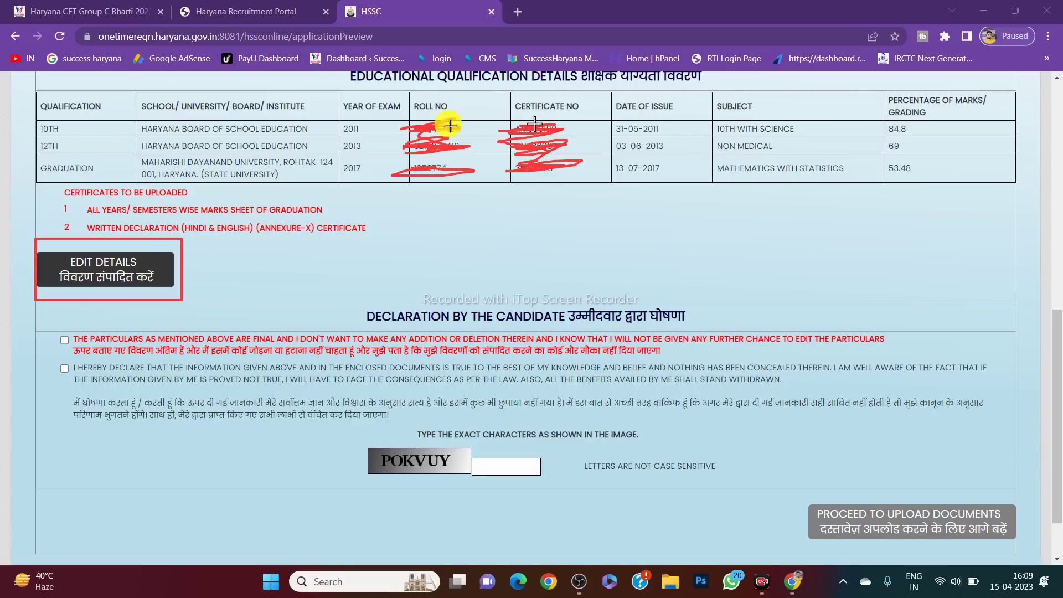
mouse_move(22, 87)
mouse_down()
mouse_move(22, 160)
mouse_move(132, 181)
mouse_up()
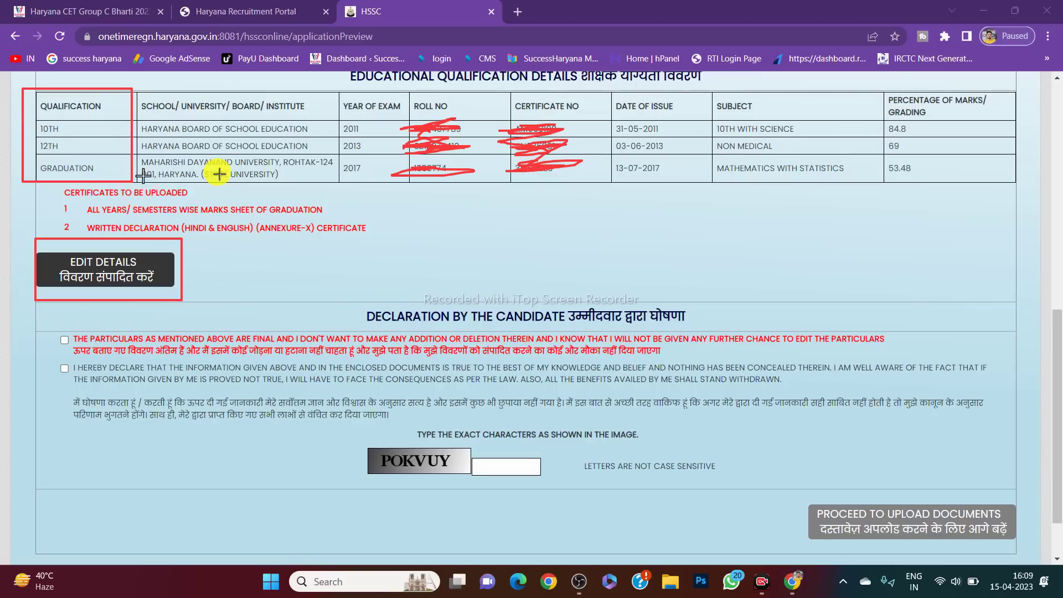
mouse_move(705, 111)
mouse_down()
mouse_move(713, 126)
mouse_move(818, 140)
mouse_up()
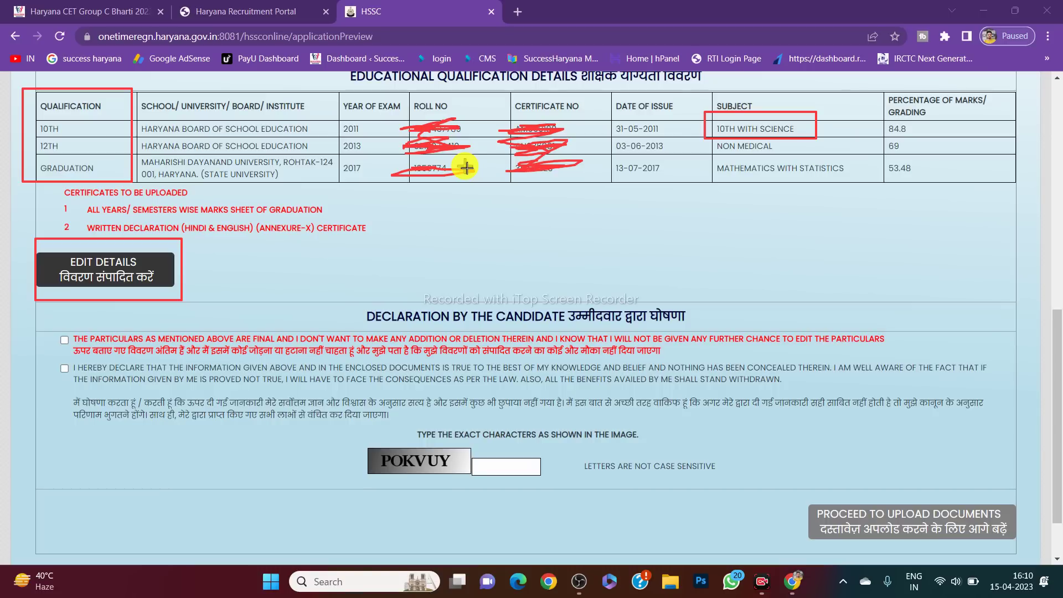
mouse_move(703, 158)
mouse_down()
mouse_move(778, 191)
mouse_move(875, 191)
mouse_move(867, 187)
mouse_up()
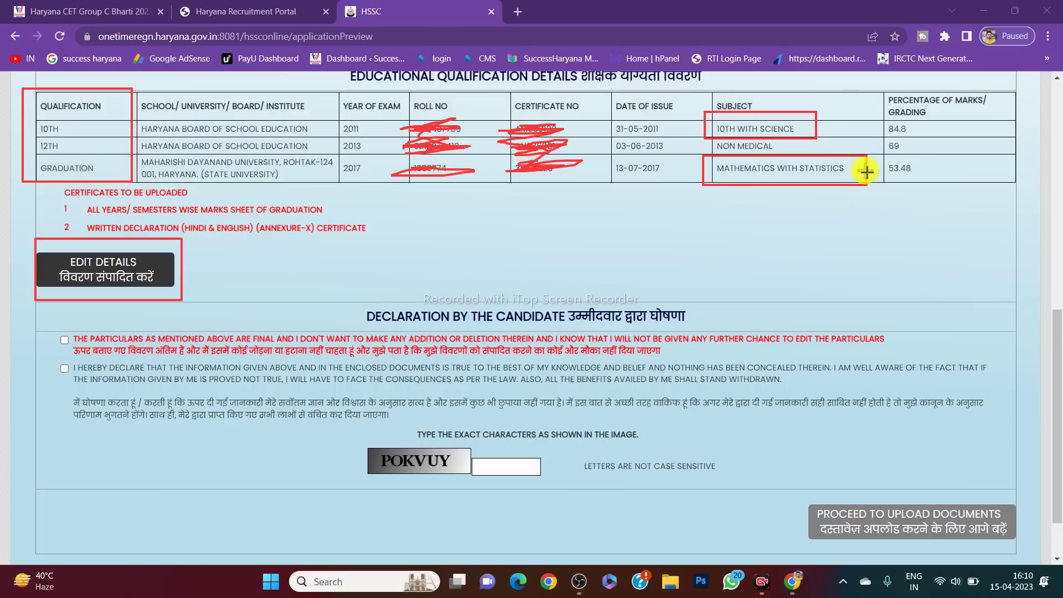
- Review the preview's graduation subject, edit details option, declaration checkboxes, captcha field and option to proceed to document upload
mouse_move(703, 156)
mouse_down()
mouse_move(823, 185)
mouse_move(874, 184)
mouse_up()
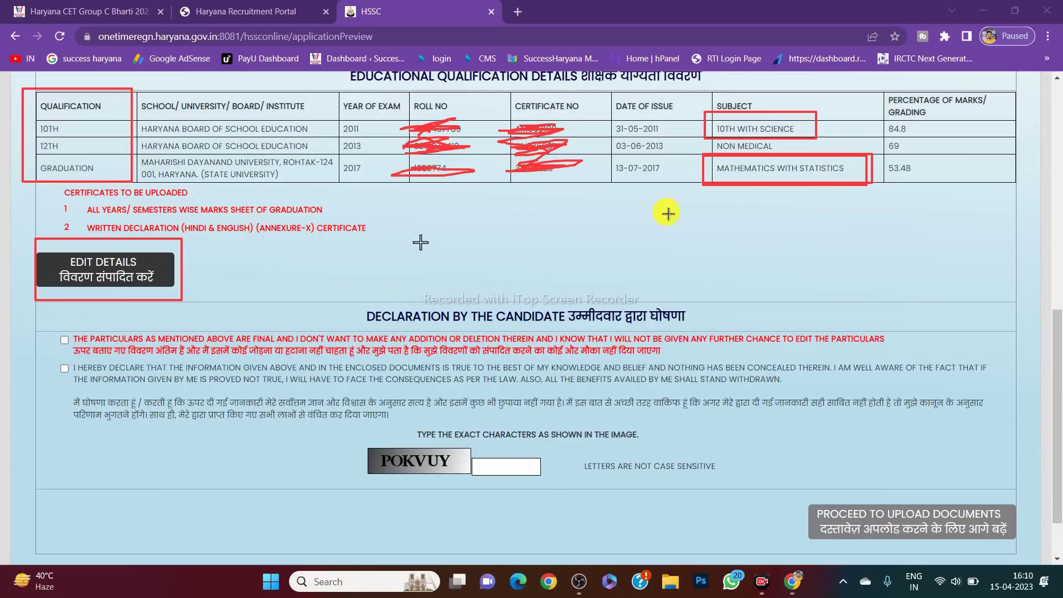
mouse_move(28, 241)
mouse_down()
mouse_move(33, 289)
mouse_move(188, 301)
mouse_up()
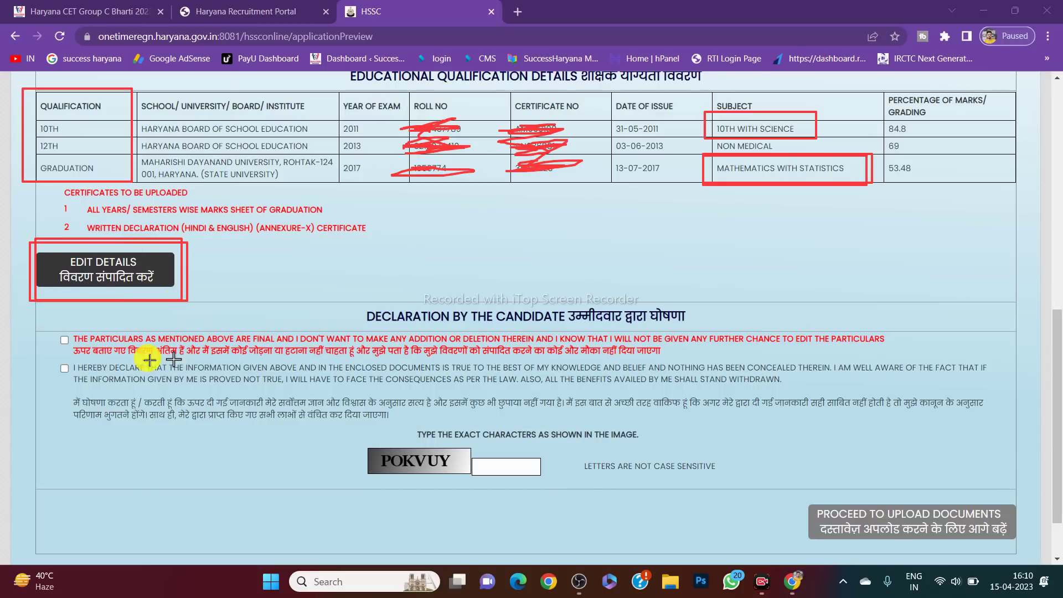
drag(46, 325, 97, 385)
drag(481, 443, 542, 489)
mouse_move(779, 470)
mouse_down()
mouse_move(963, 576)
mouse_move(1030, 578)
mouse_move(1025, 544)
mouse_up()
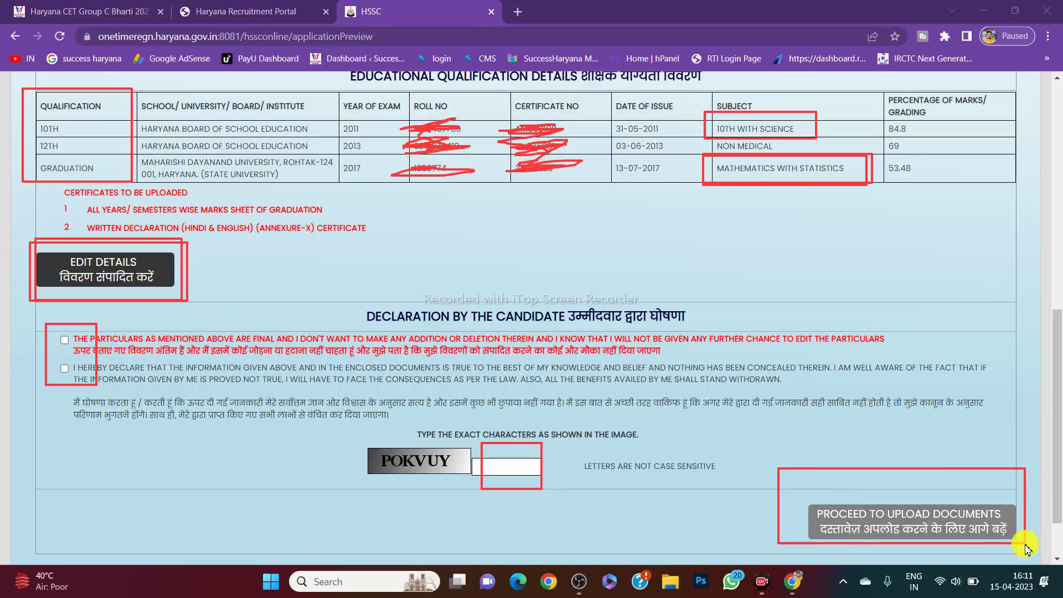
- Proceed to page 6 and review the upload requirements for the photo, graduation certificate and written declaration
click(917, 556)
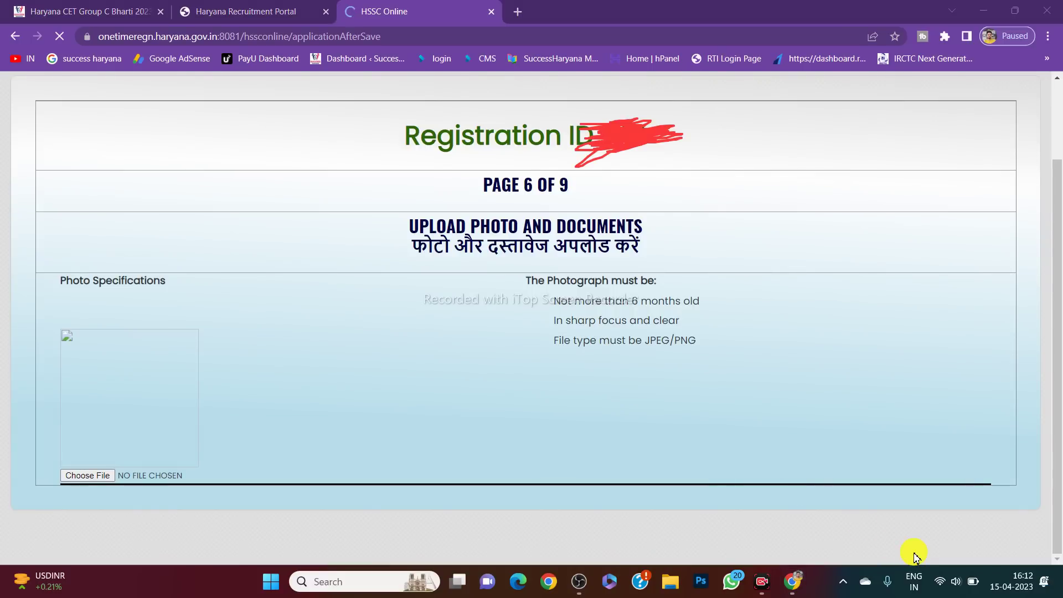
mouse_move(42, 446)
mouse_down()
mouse_move(138, 508)
mouse_move(52, 439)
mouse_move(150, 487)
mouse_move(74, 496)
mouse_move(142, 508)
mouse_up()
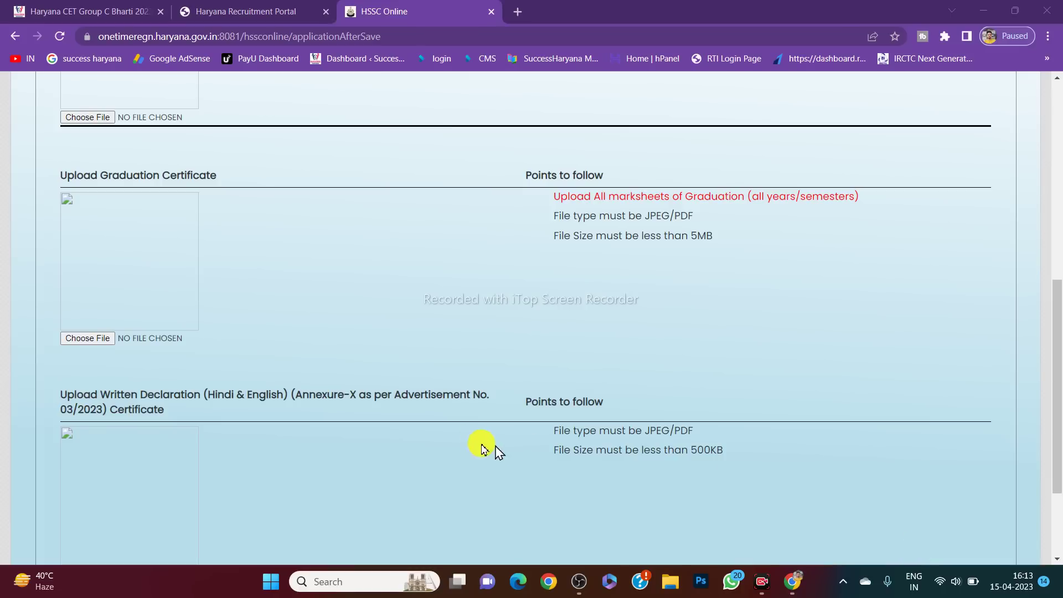
scroll(455, 436, down, 1)
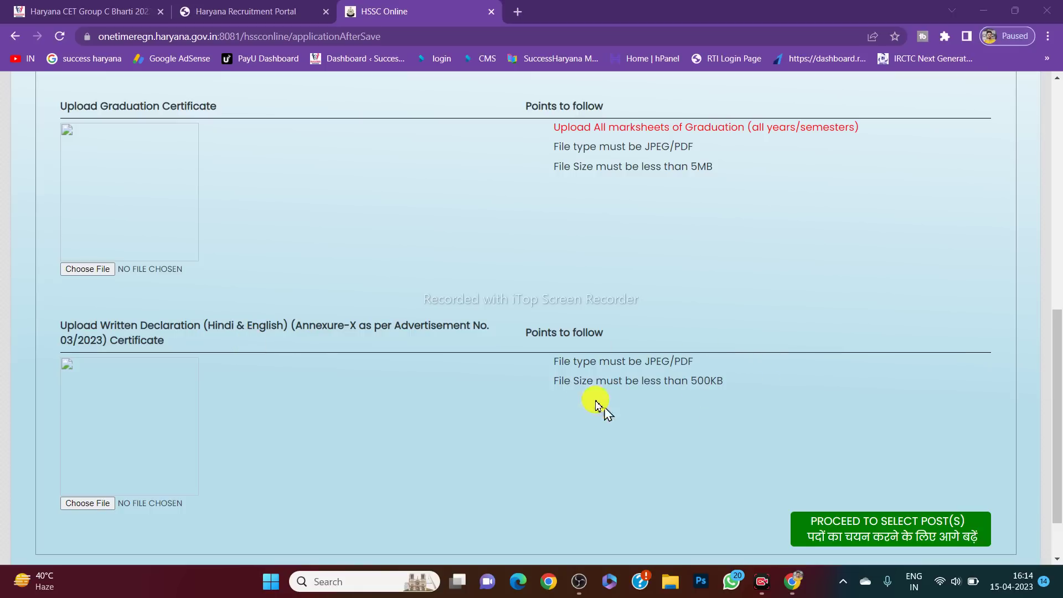
scroll(580, 392, up, 1)
scroll(578, 391, down, 2)
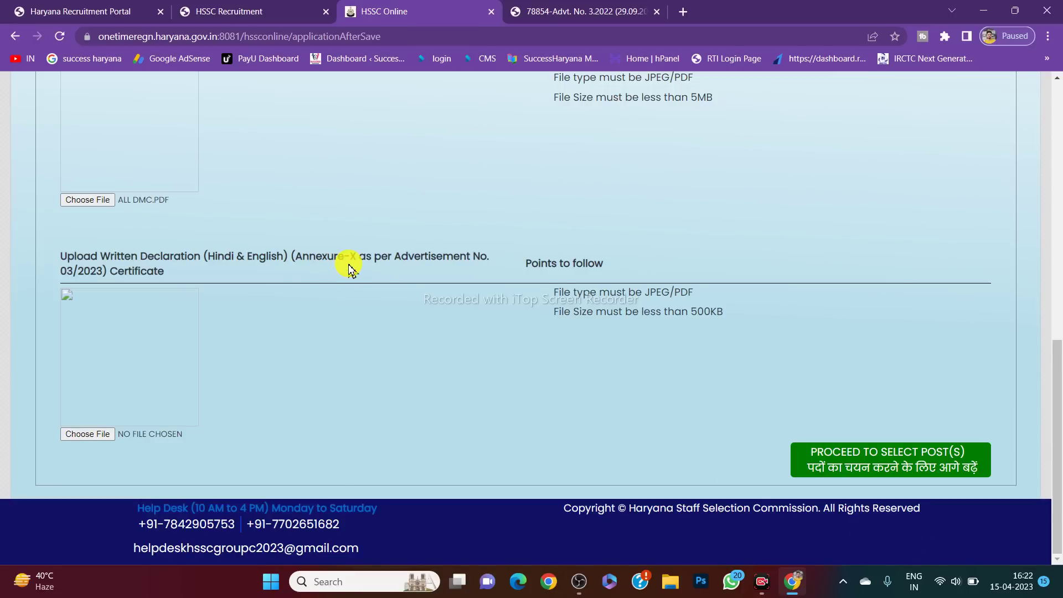
- Examine the Hindi and English handwritten declaration texts and signature places in Annexure-F-I of the Advt. No. 3.2022 PDF
click(584, 11)
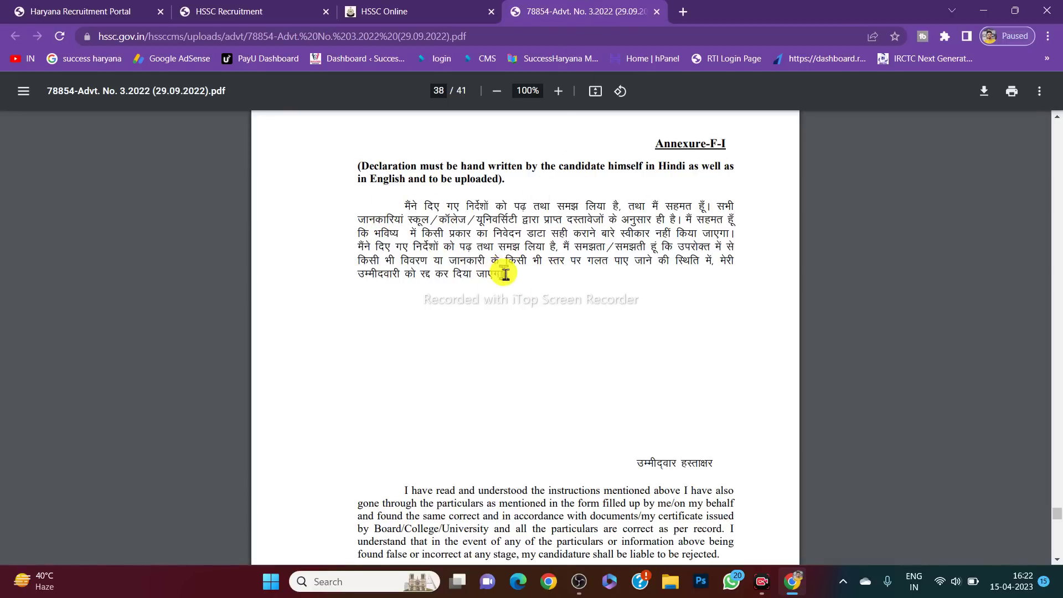
drag(409, 202, 365, 316)
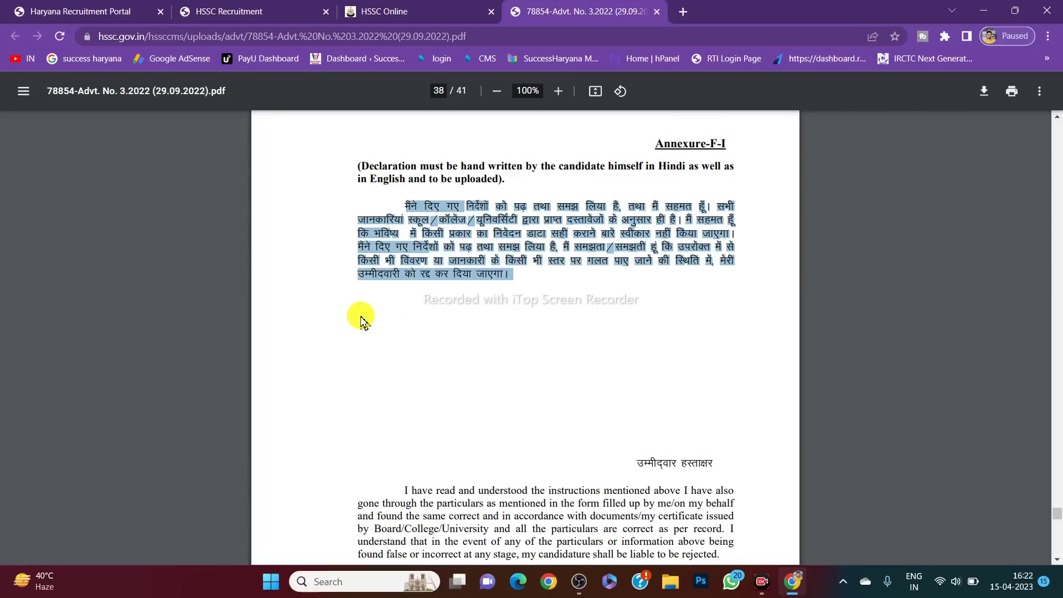
click(365, 316)
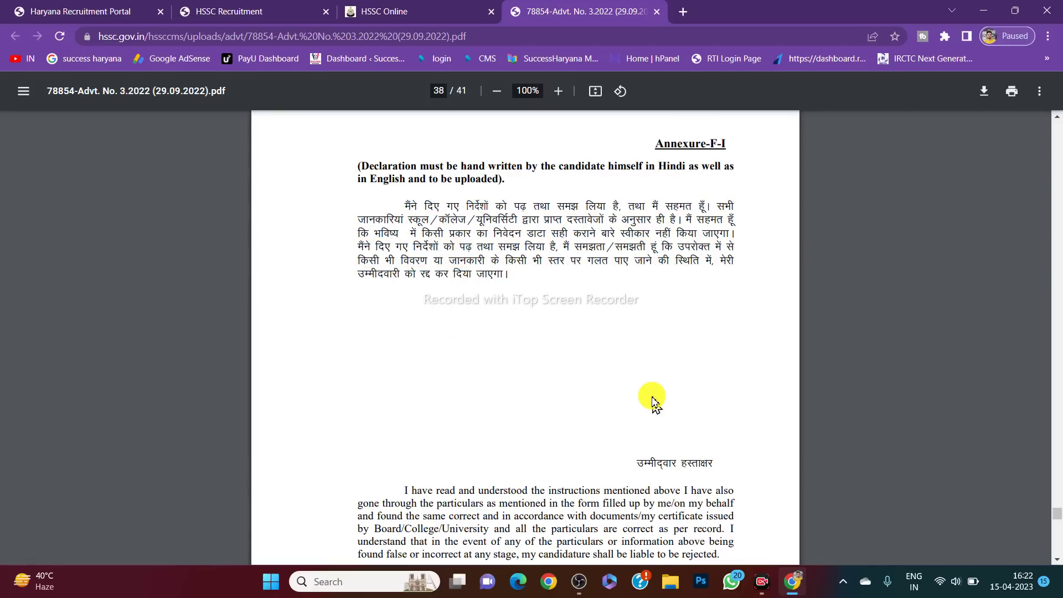
scroll(642, 399, down, 2)
scroll(631, 384, down, 2)
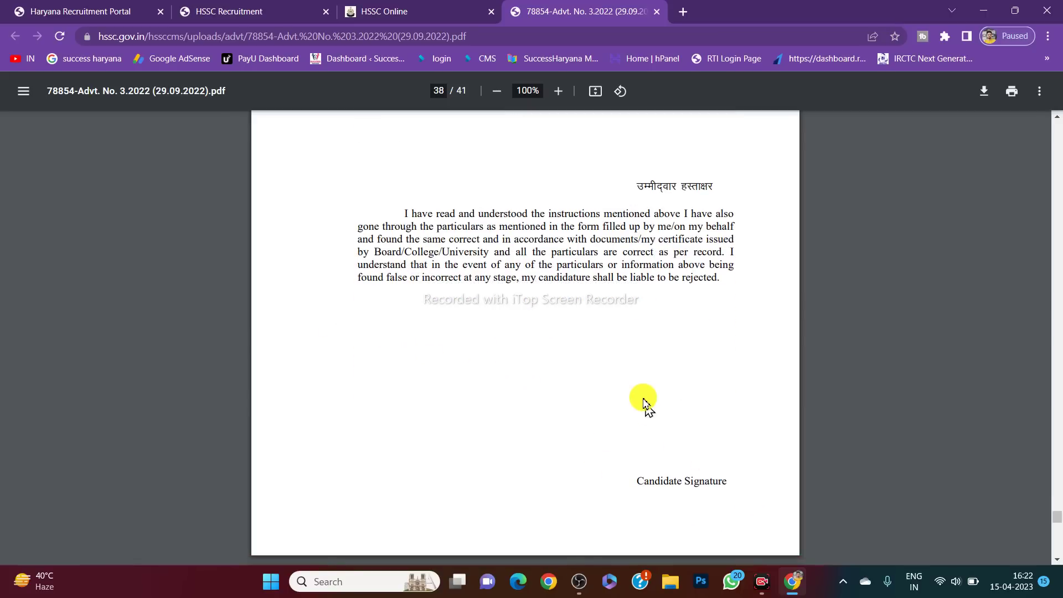
scroll(644, 397, up, 1)
scroll(643, 392, up, 4)
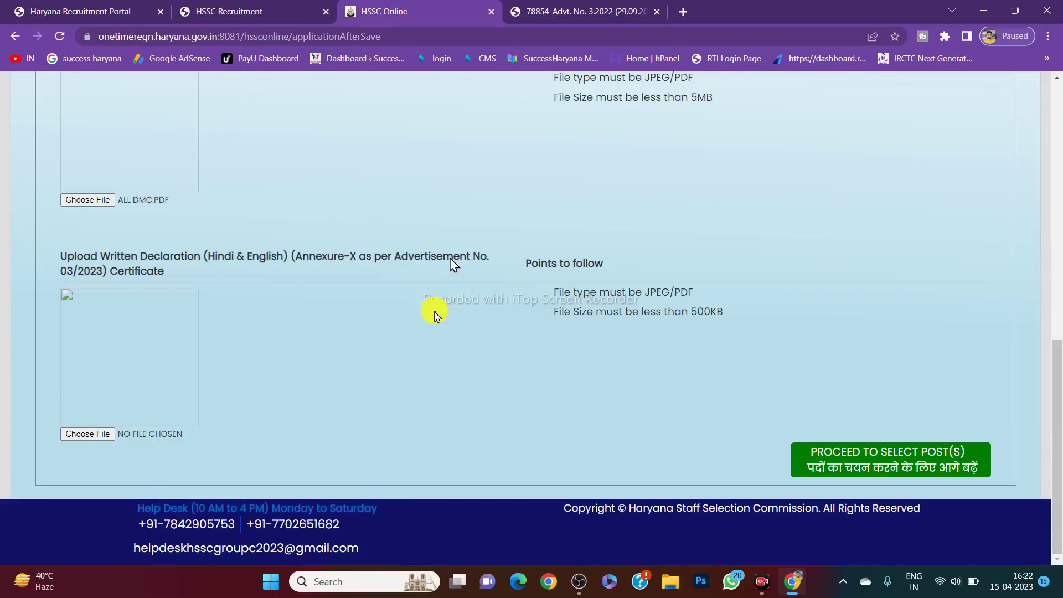
- Compare the form's Annexure-X written declaration upload section with the Annexure-F-I declaration in the advertisement PDF
click(419, 12)
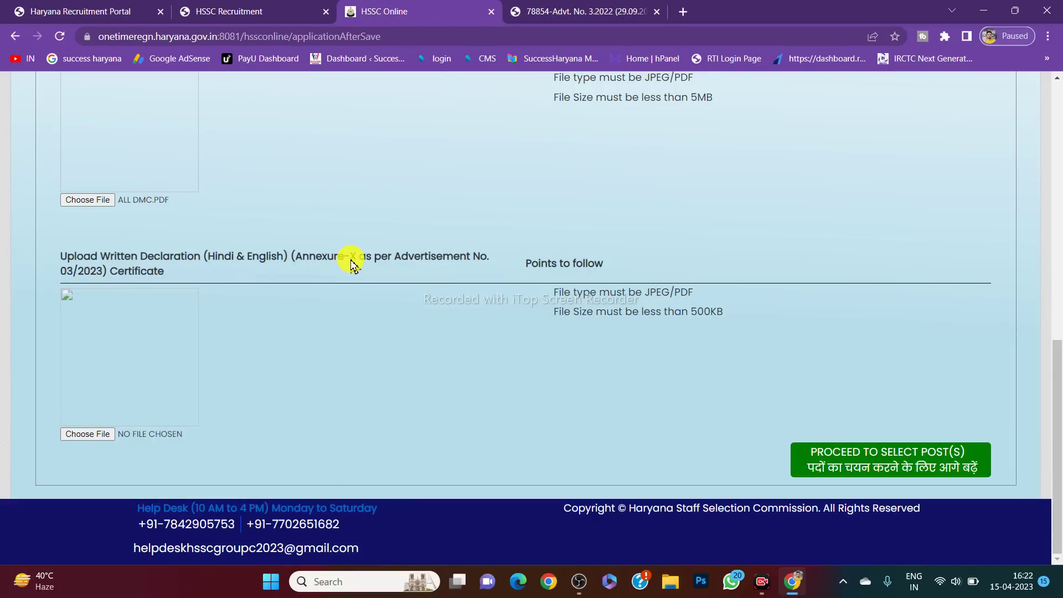
click(570, 11)
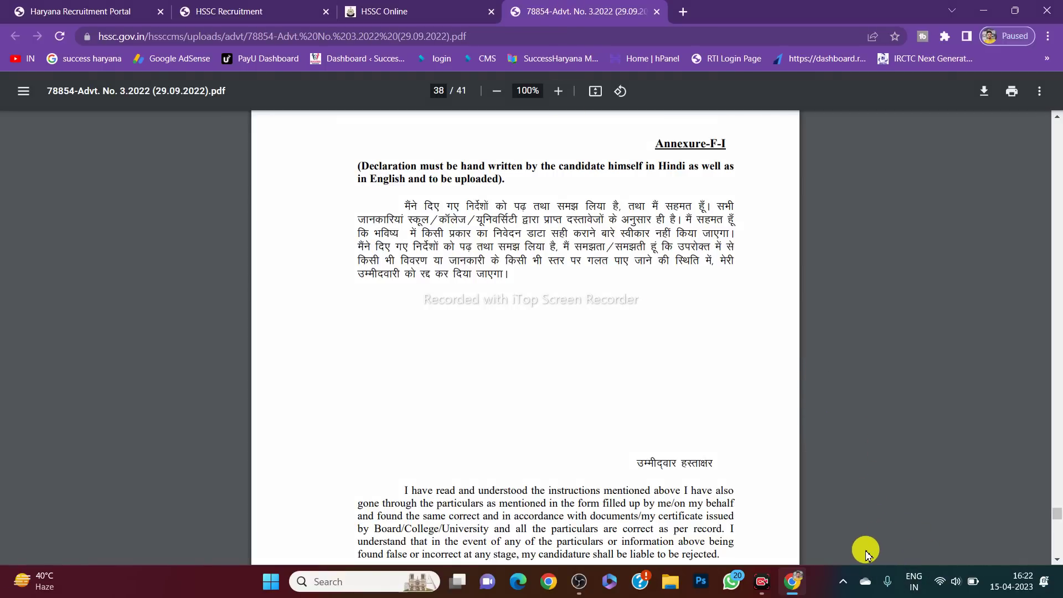
mouse_move(766, 277)
mouse_down()
mouse_move(961, 569)
mouse_move(997, 579)
mouse_up()
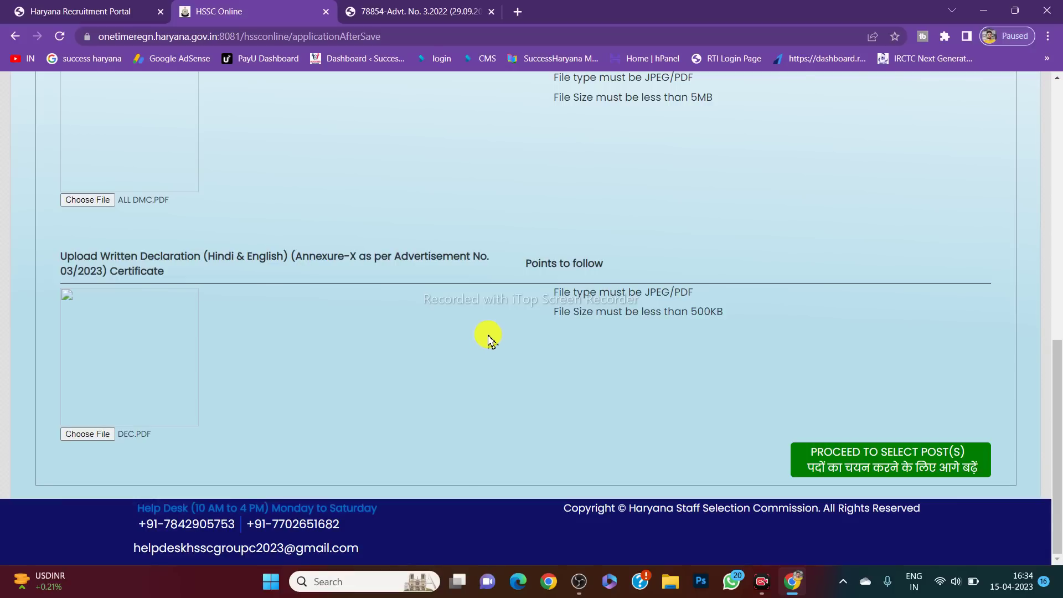
- Try to proceed to post selection with ALL DMC.PDF as graduation certificate and DEC.PDF as written declaration
scroll(488, 338, up, 1)
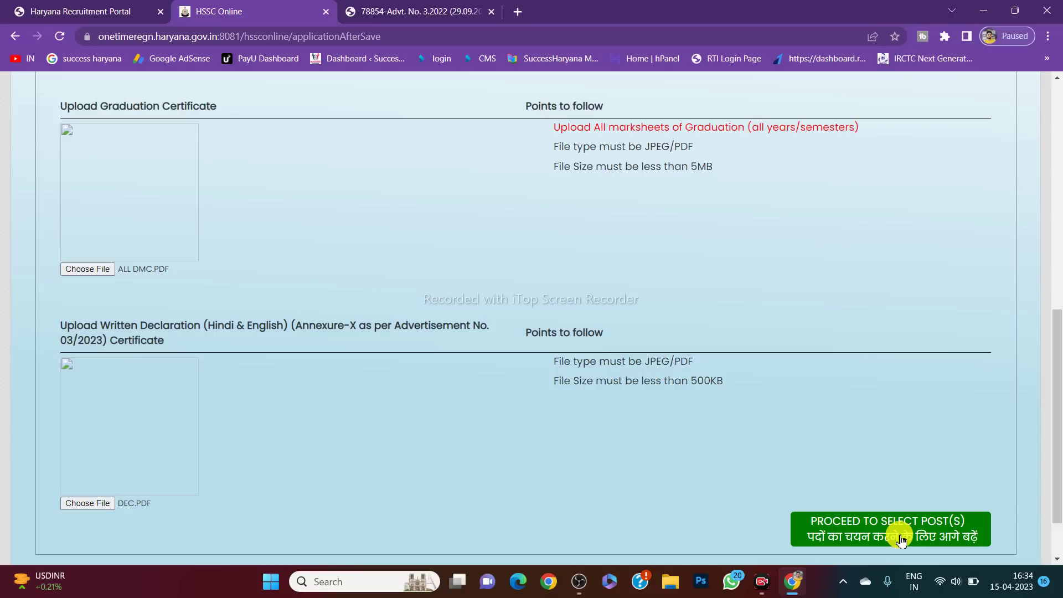
click(851, 531)
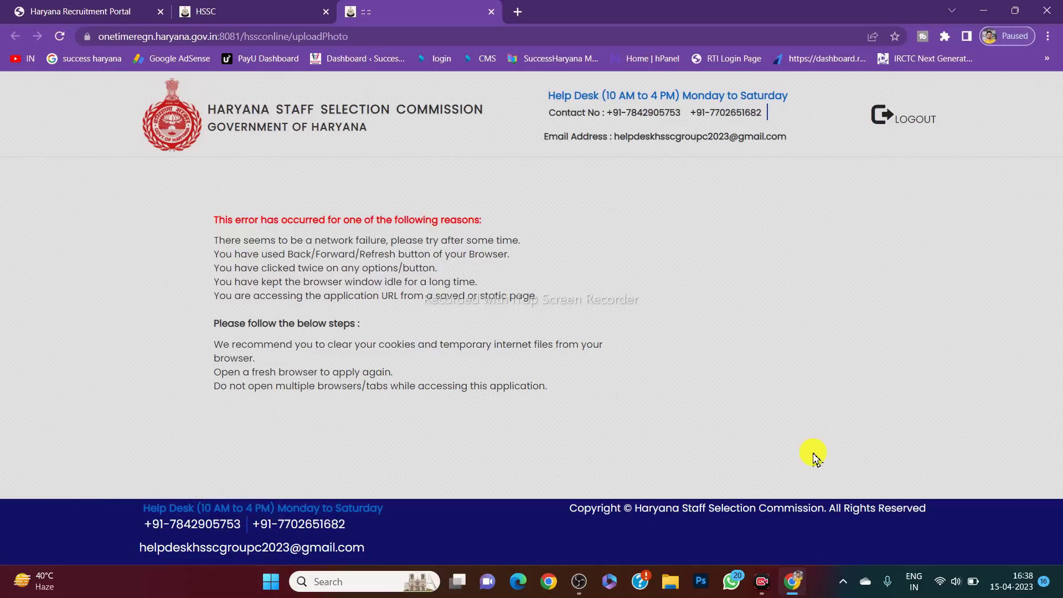
click(935, 554)
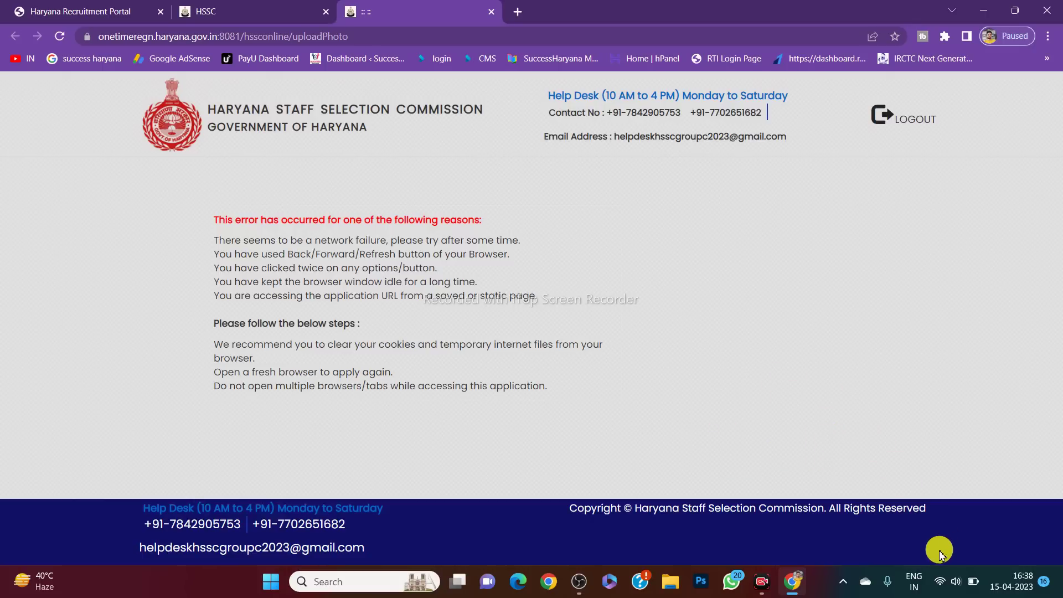